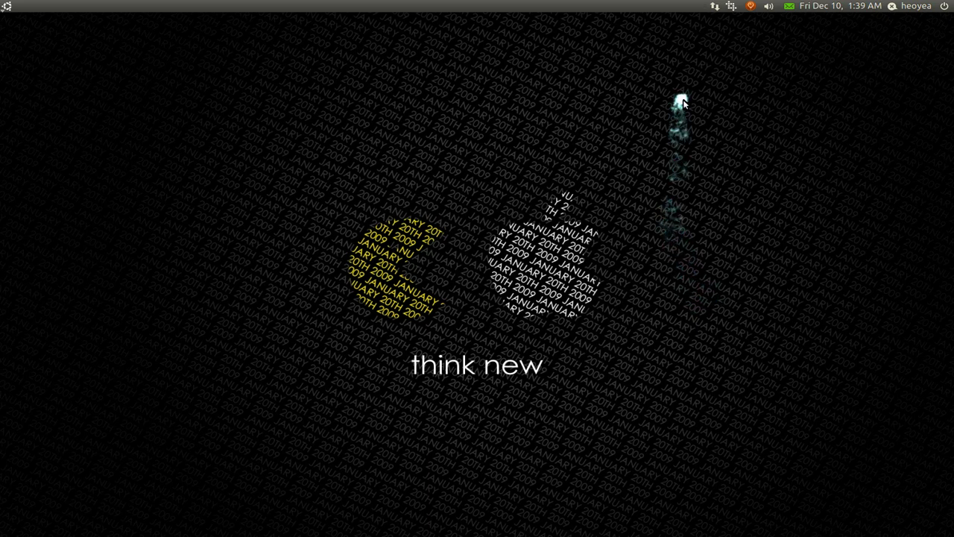
Choose the 5 sec option under Delay in Nanoshot's tray menu
click(732, 7)
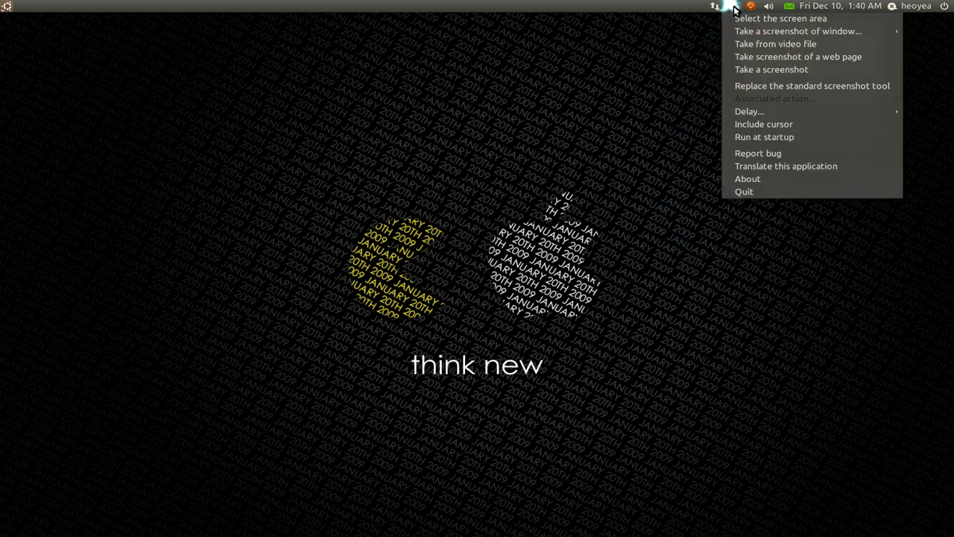
mouse_move(749, 115)
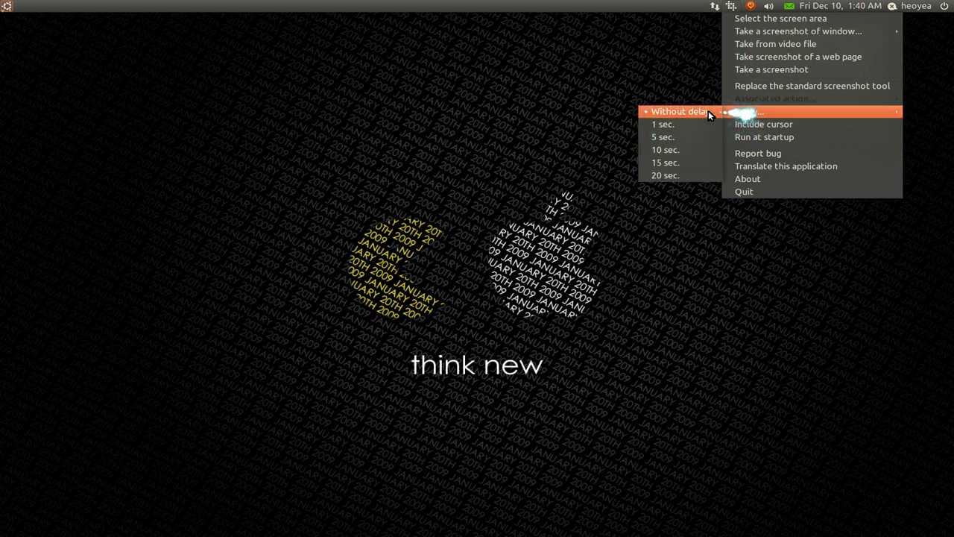
click(678, 136)
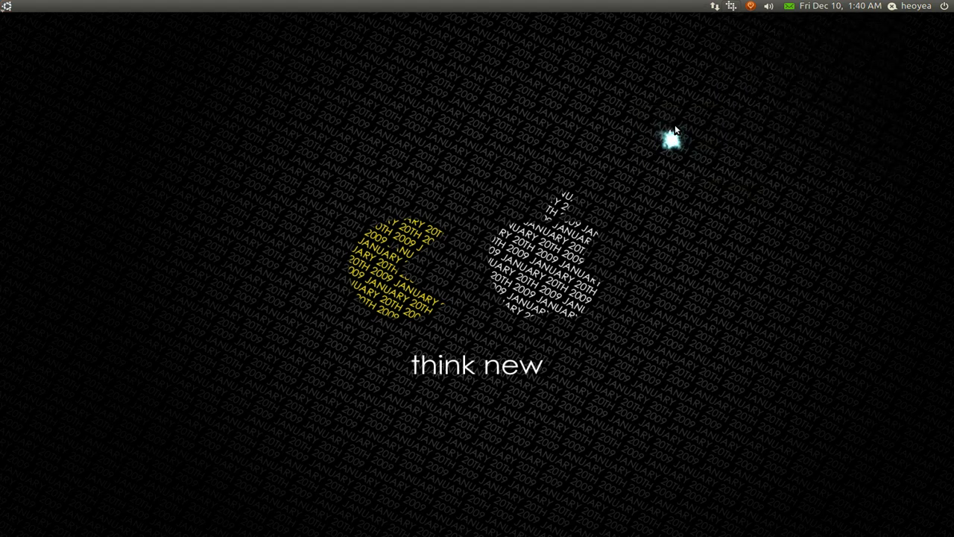
Start a delayed full-screen screenshot and open the Applications menu before it fires
click(732, 6)
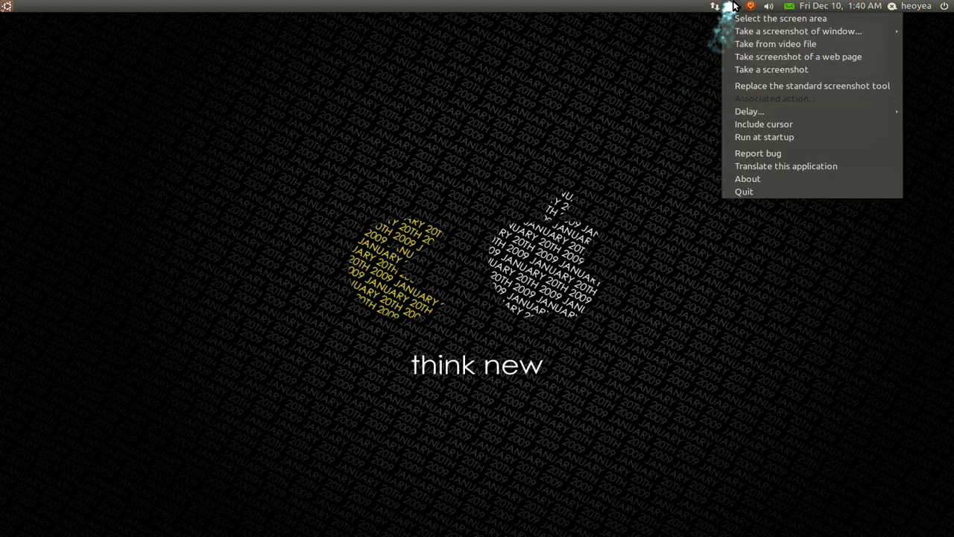
click(743, 70)
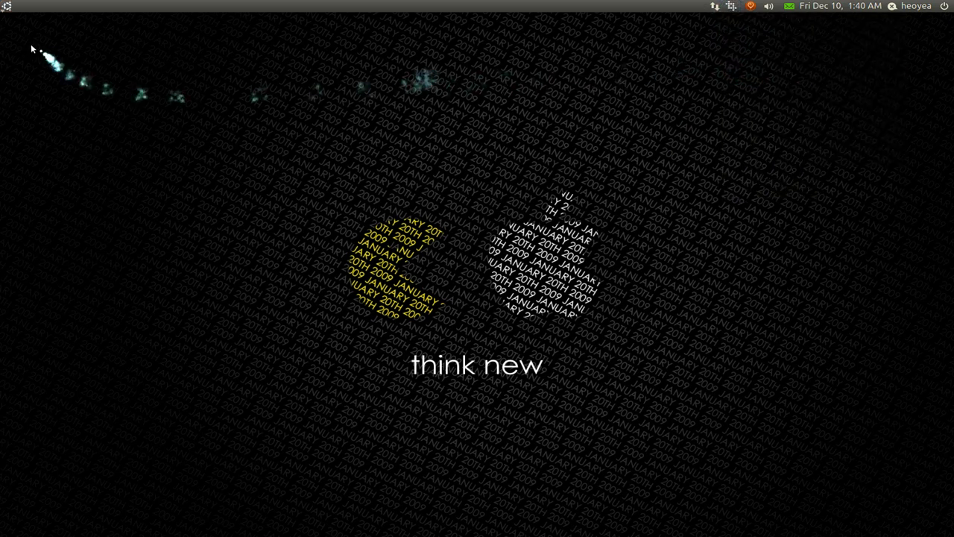
click(4, 7)
mouse_move(33, 63)
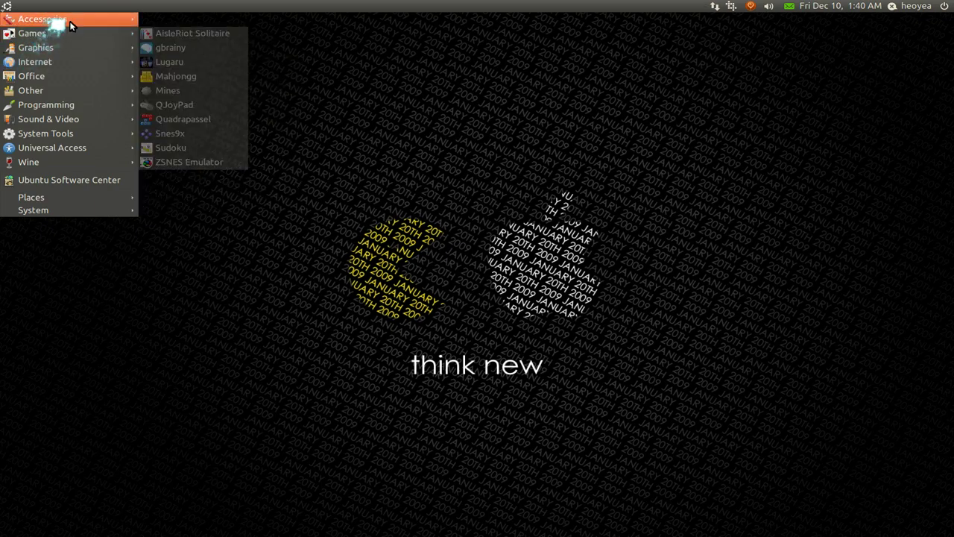
mouse_move(70, 21)
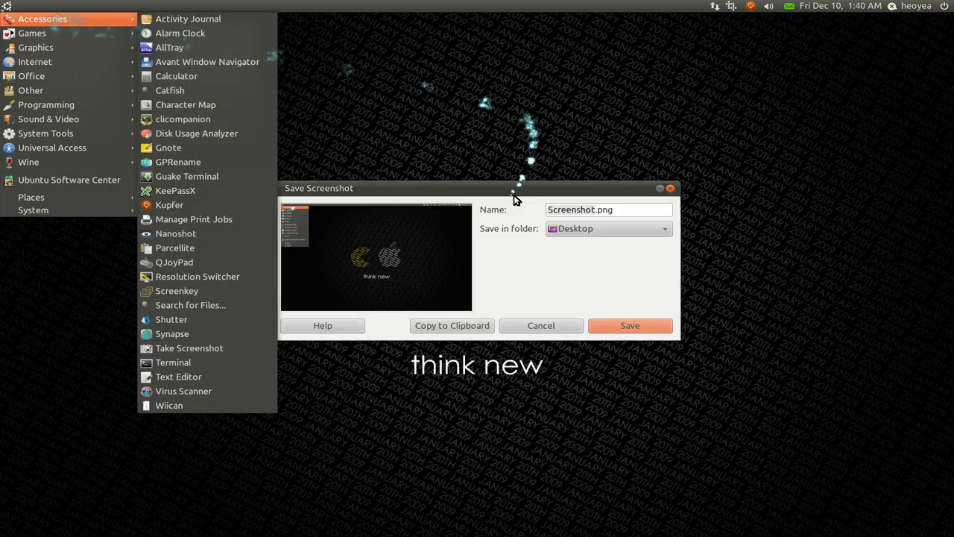
Save the capture as Screenshot.png on the Desktop and open it
click(505, 230)
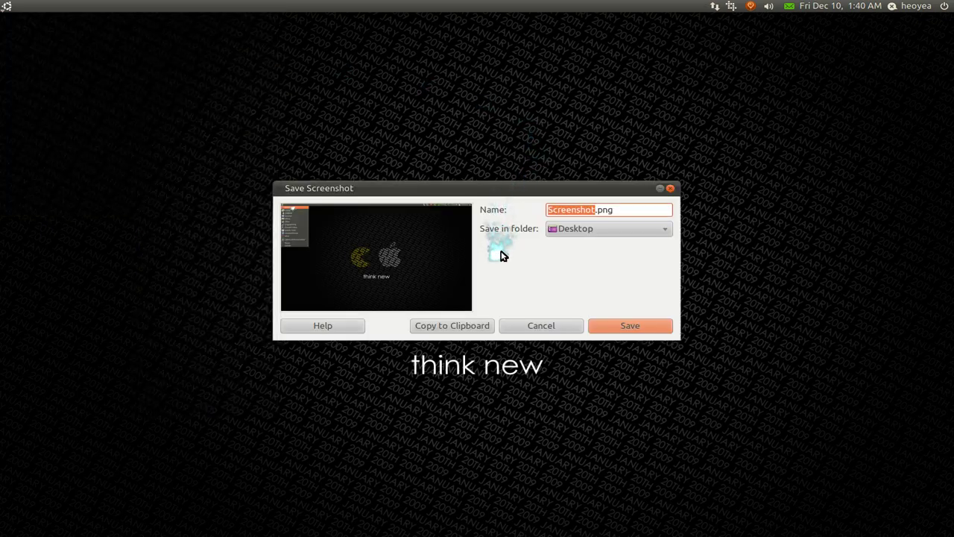
click(644, 330)
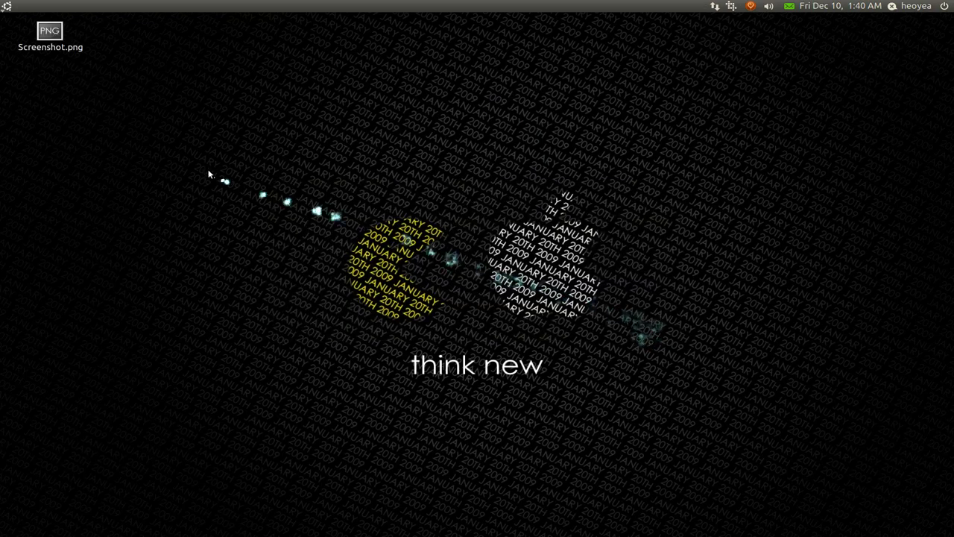
double_click(49, 33)
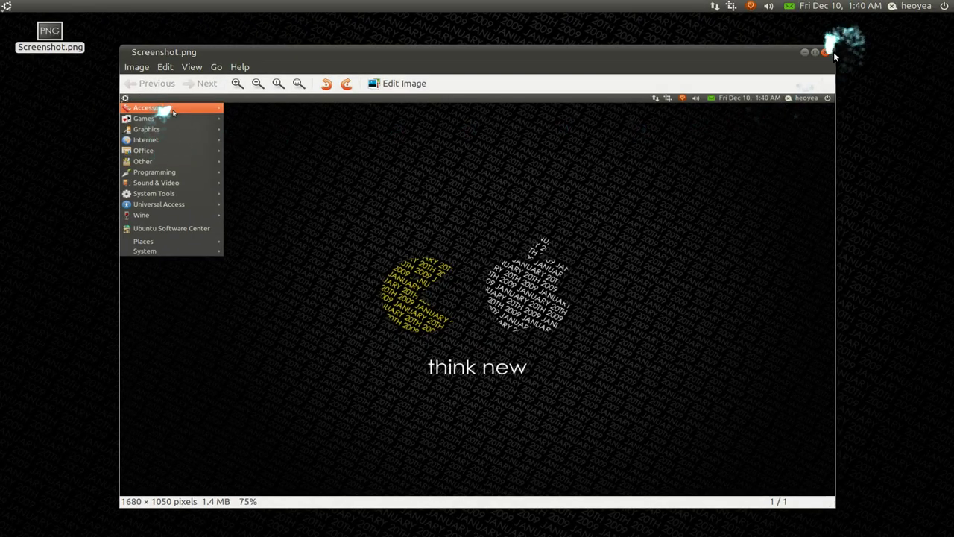
Close the image viewer and delete Screenshot.png from the Desktop
click(825, 55)
drag(38, 21, 166, 102)
key(Delete)
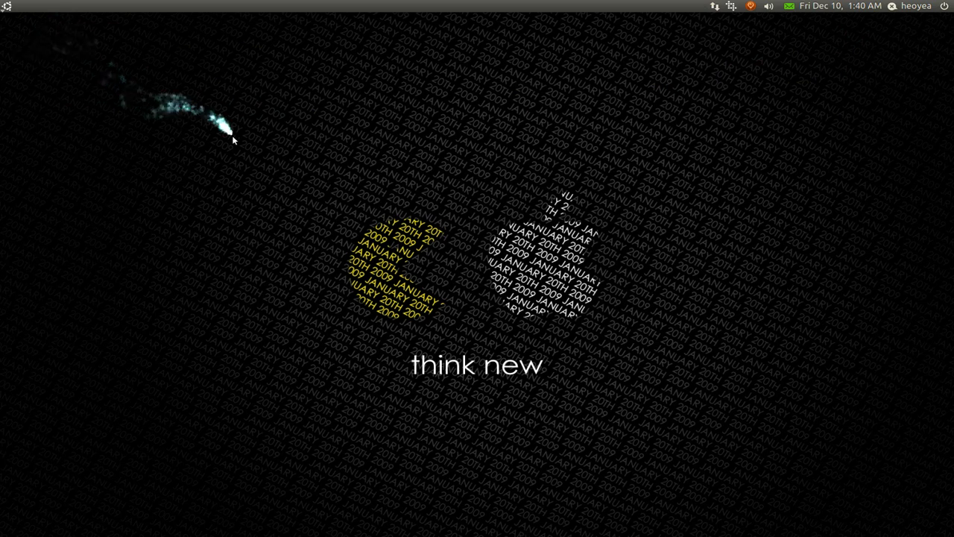
Set Nanoshot's capture delay to Without delay
click(731, 6)
mouse_move(736, 113)
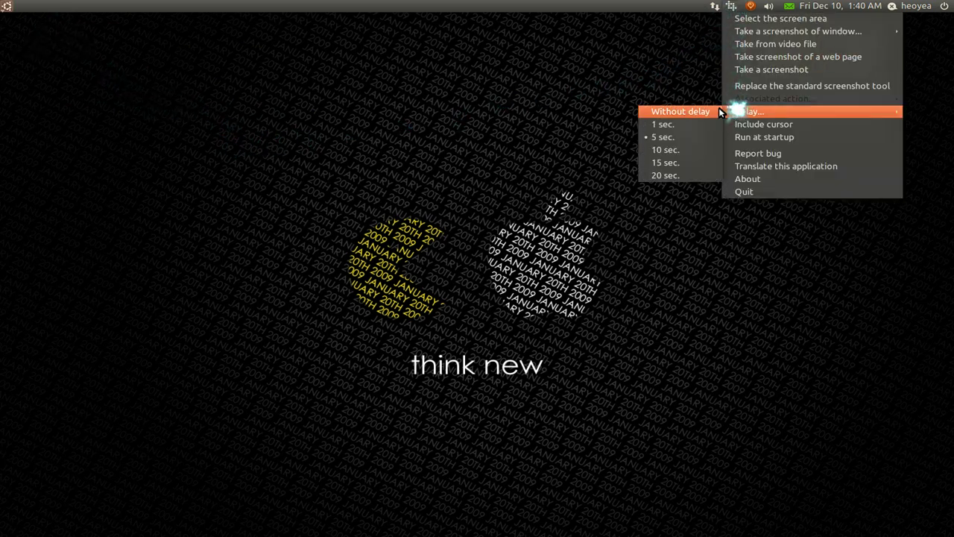
click(674, 111)
Extract 3 frames from the Easy.A.2010.BDRip.XviD-iMBT video file in Videos
click(731, 6)
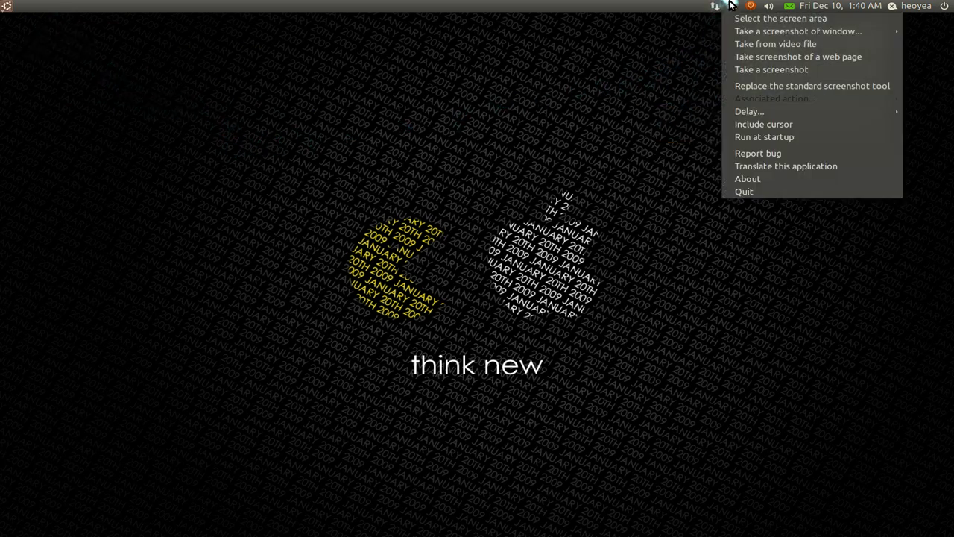
click(747, 43)
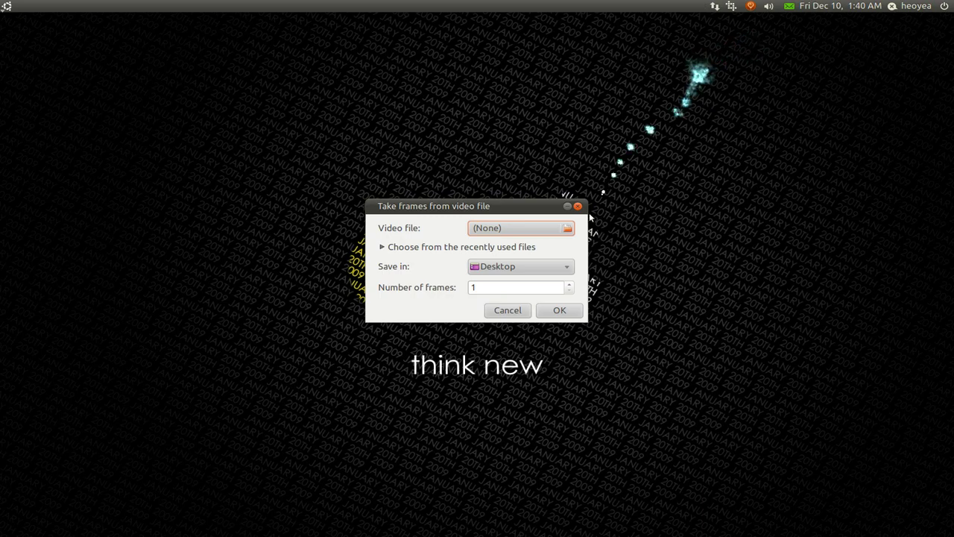
click(510, 229)
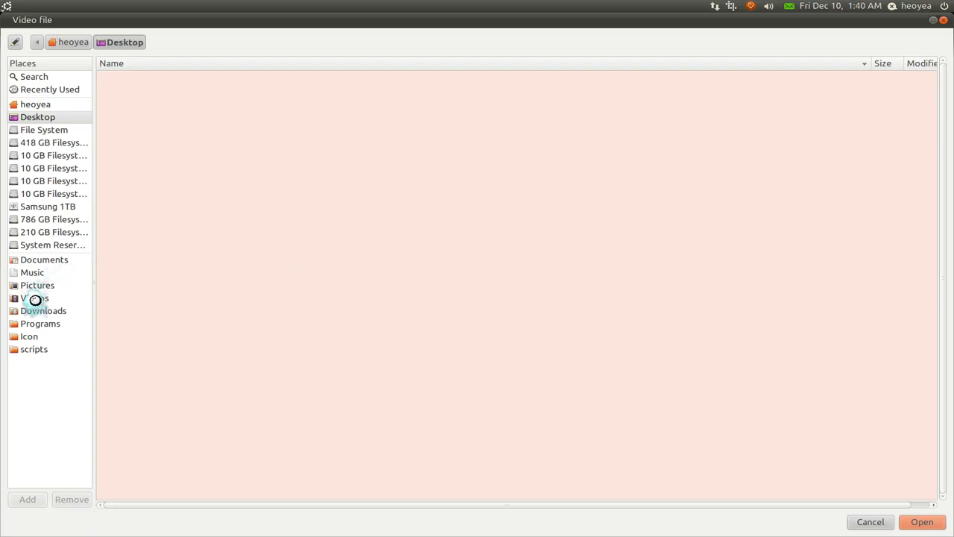
click(35, 299)
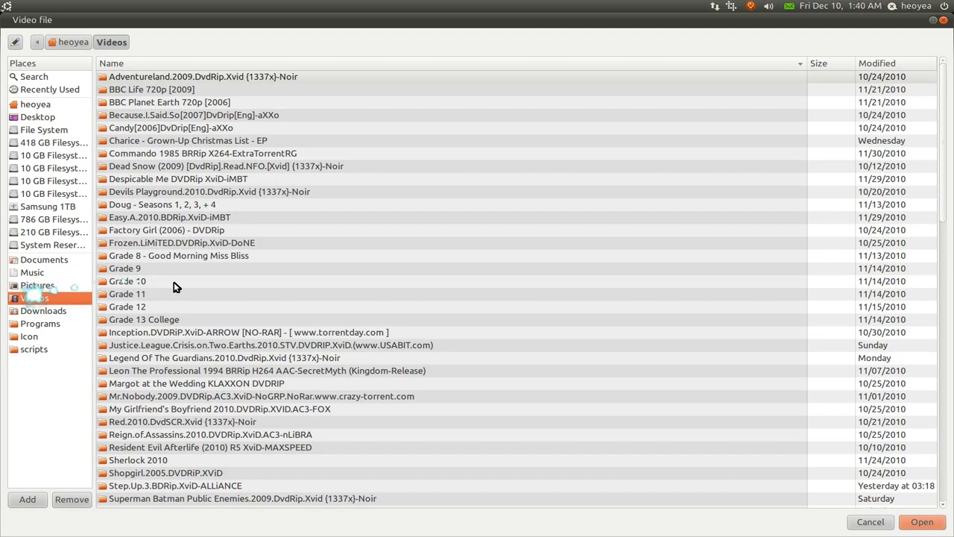
double_click(191, 218)
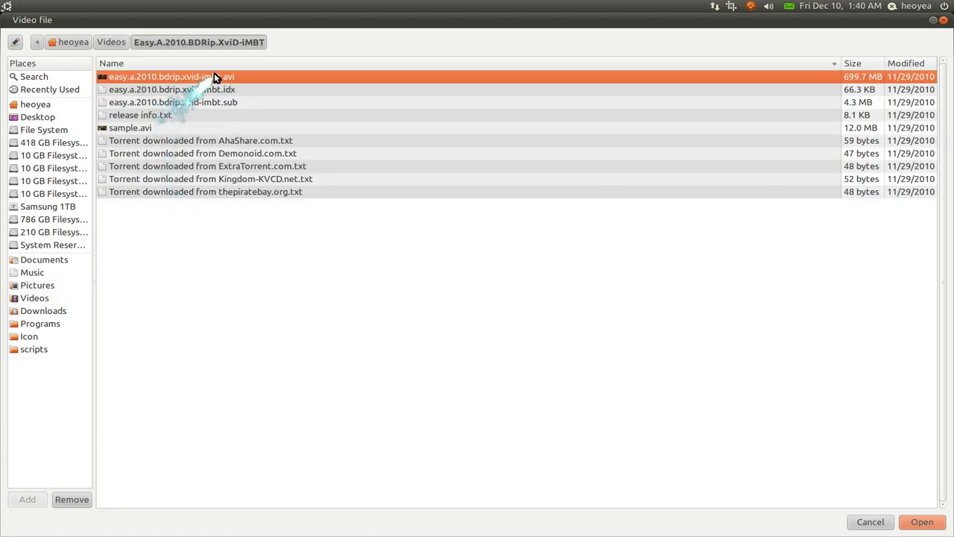
click(921, 521)
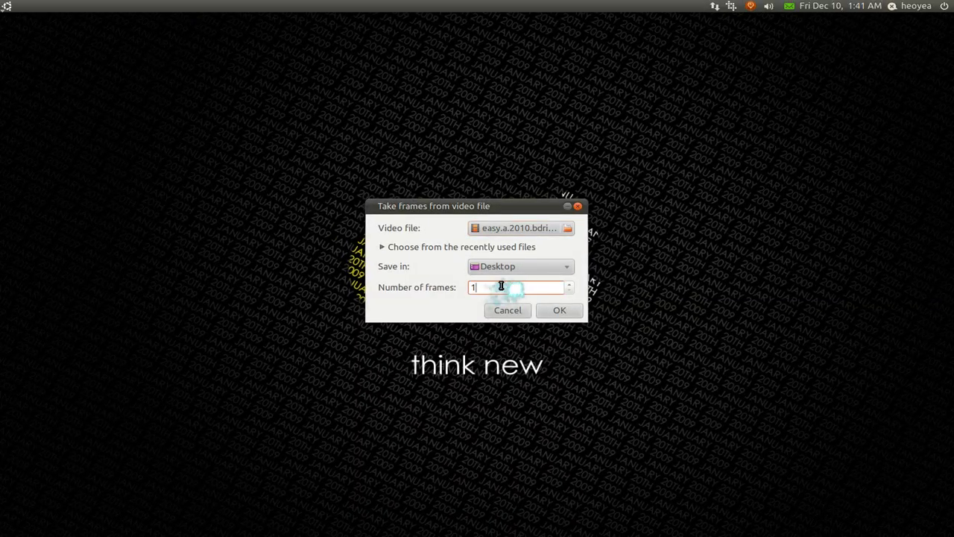
double_click(501, 287)
text(3)
click(559, 310)
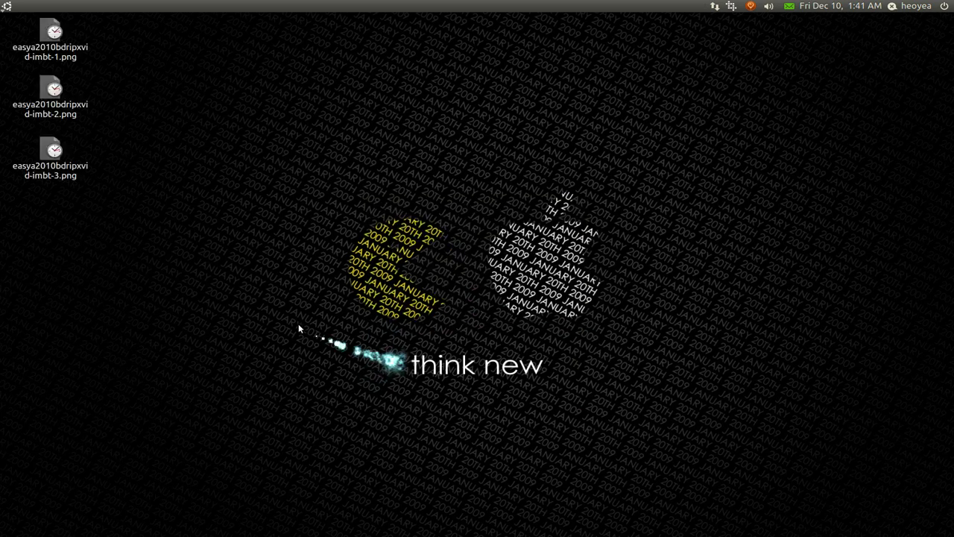
View the third extracted frame maximized in Eye of GNOME, then close it
double_click(62, 172)
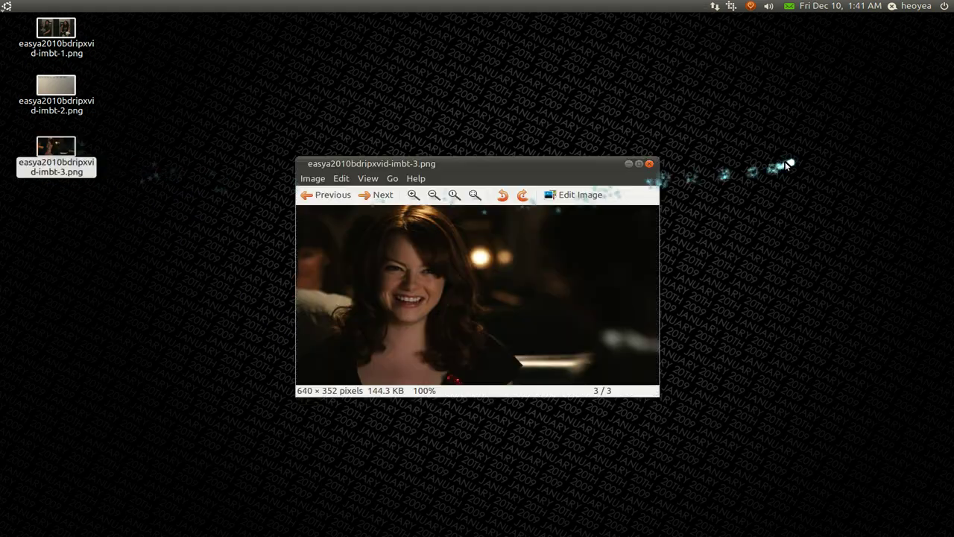
click(640, 162)
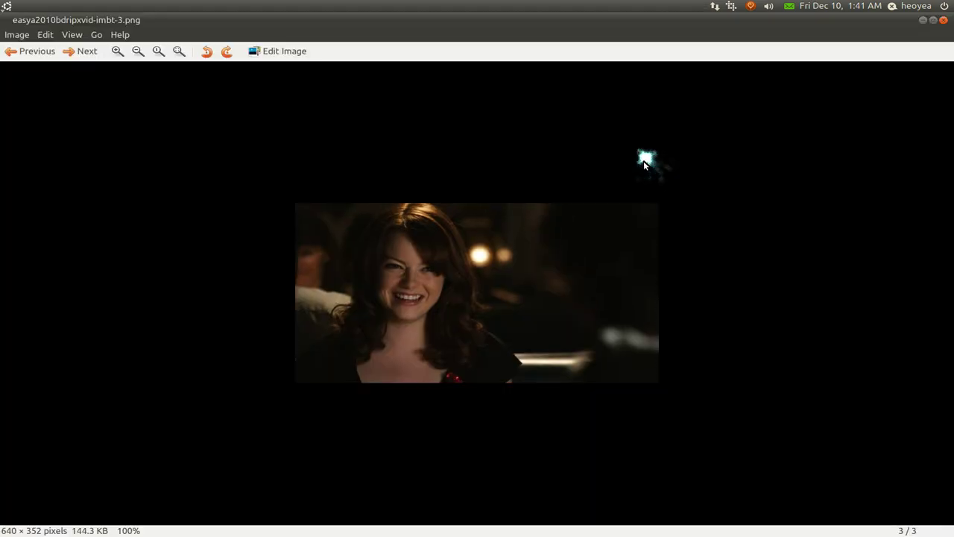
click(944, 20)
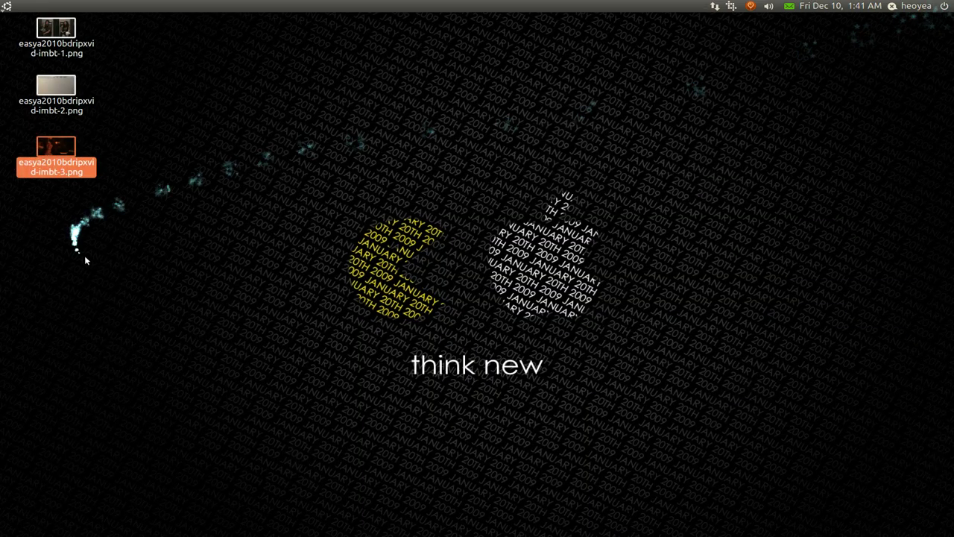
Delete all three extracted frame PNGs from the Desktop
drag(84, 255, 81, 30)
key(Delete)
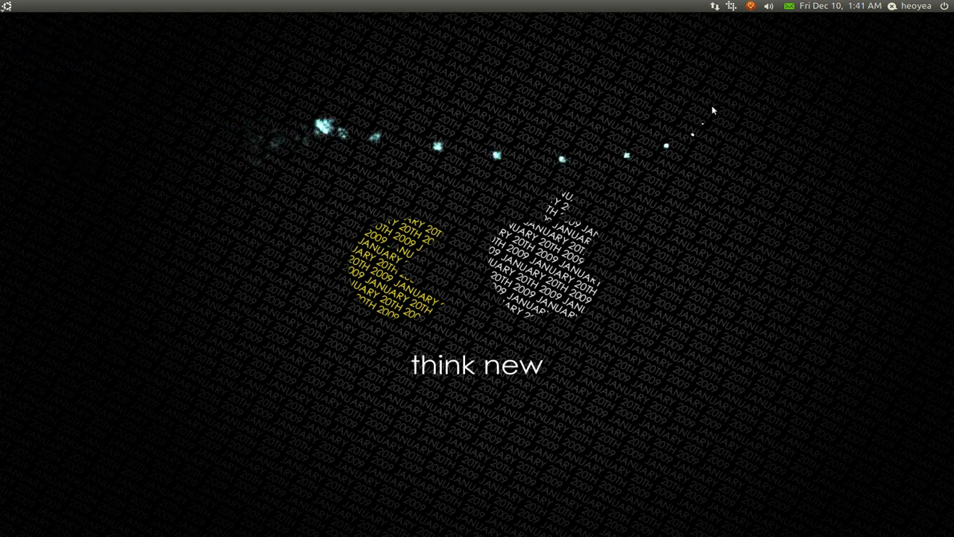
click(731, 7)
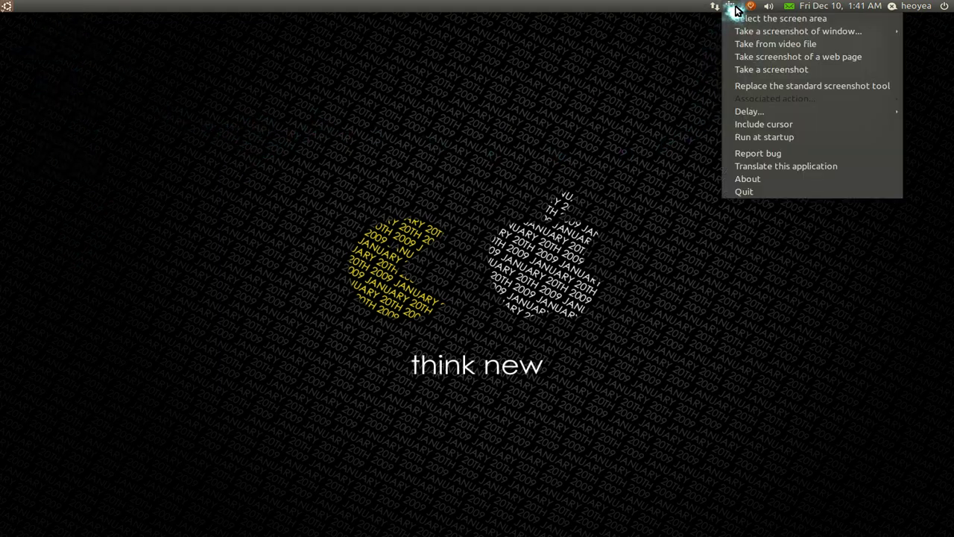
Restore the Chrome window on Digg and capture it with Nanoshot's window screenshot option
click(565, 62)
key(ctrl+alt+d)
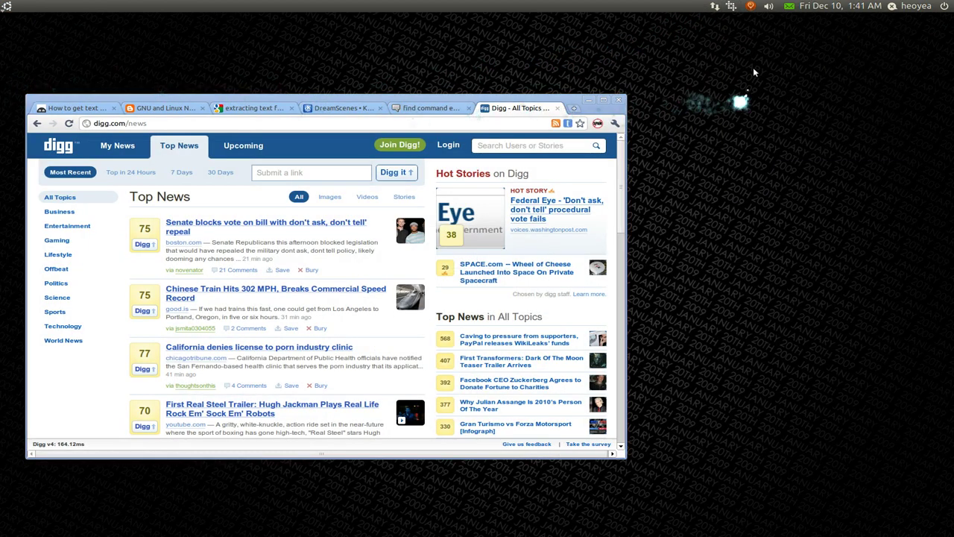
click(731, 7)
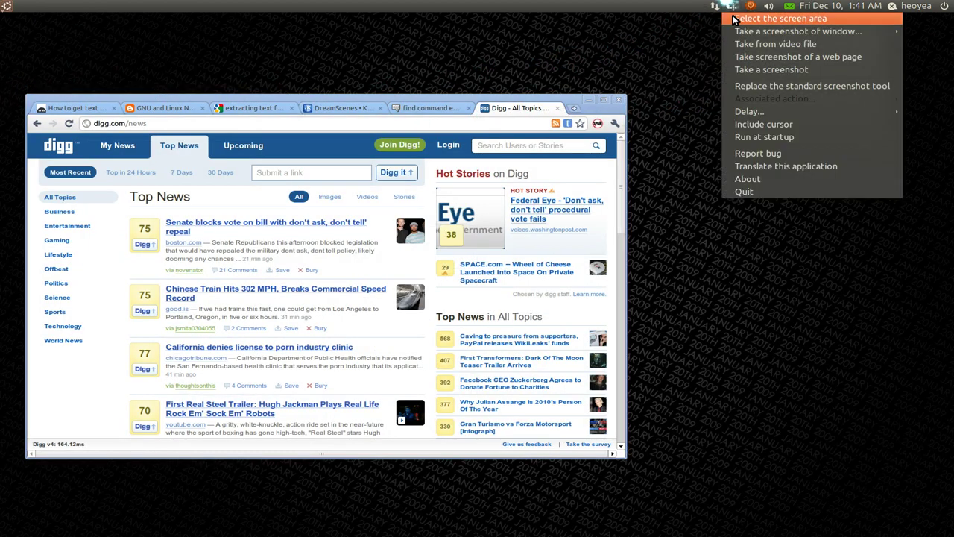
mouse_move(734, 35)
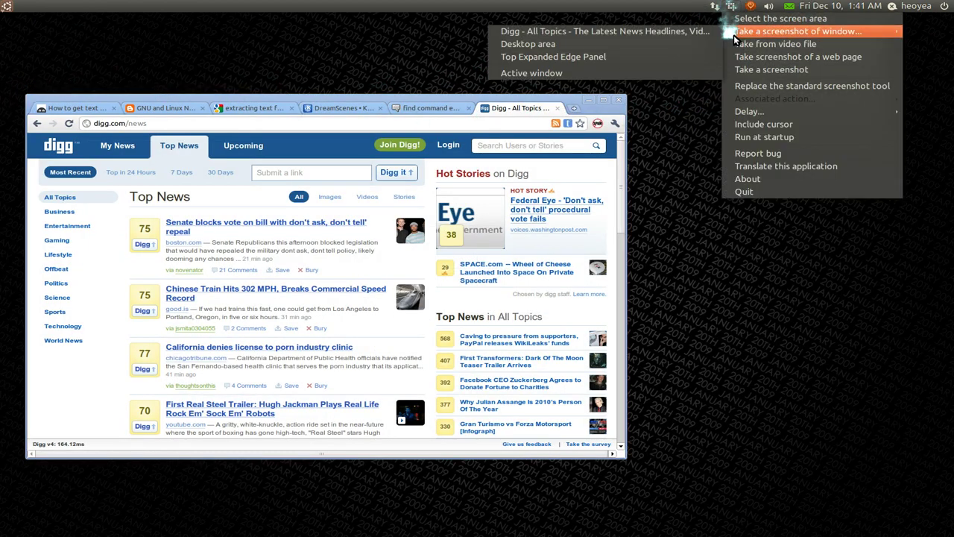
click(686, 31)
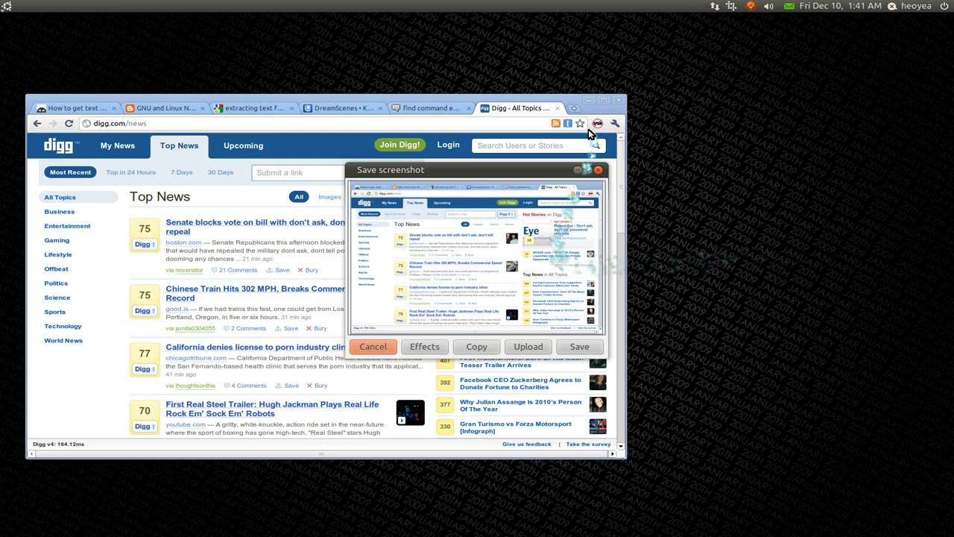
Minimize Chrome and apply the Grayscale effect to the Digg window capture
click(589, 99)
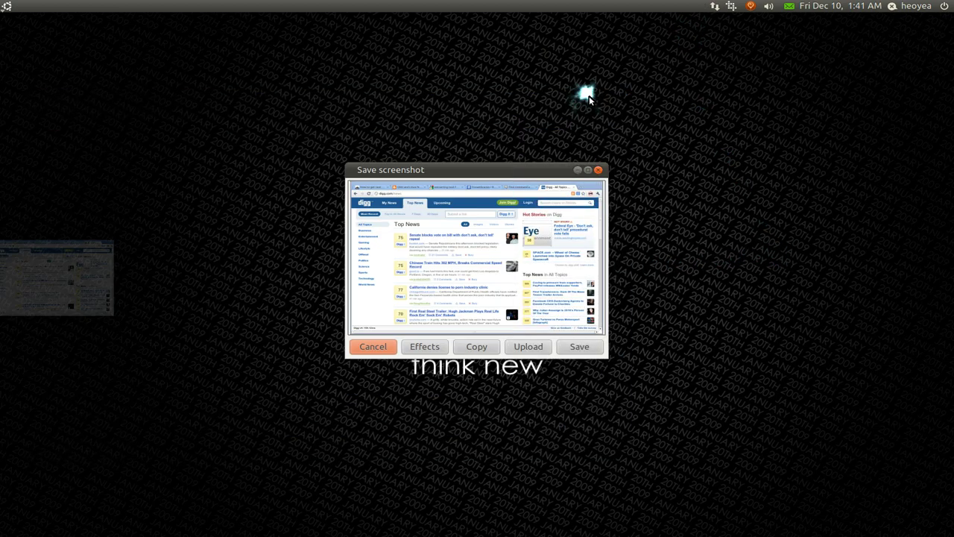
click(427, 349)
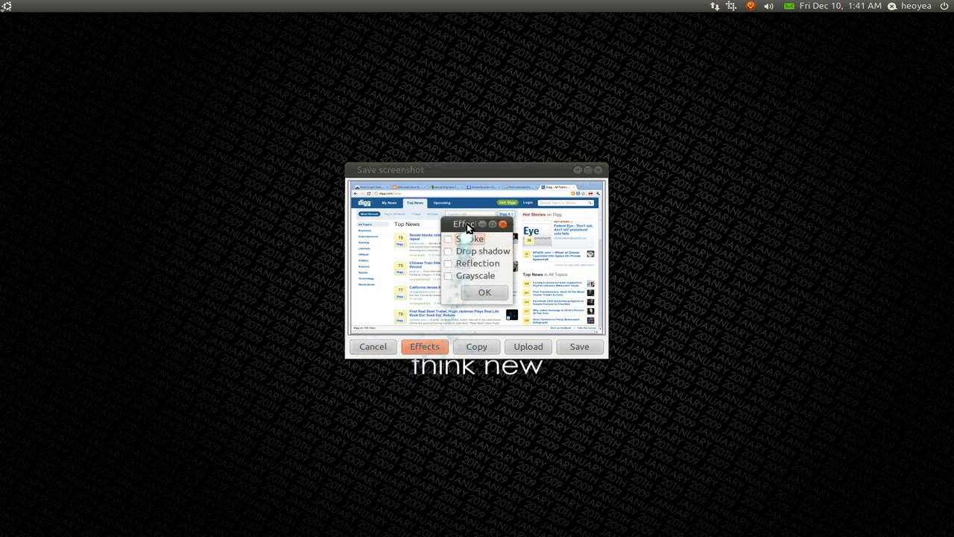
drag(469, 229, 223, 187)
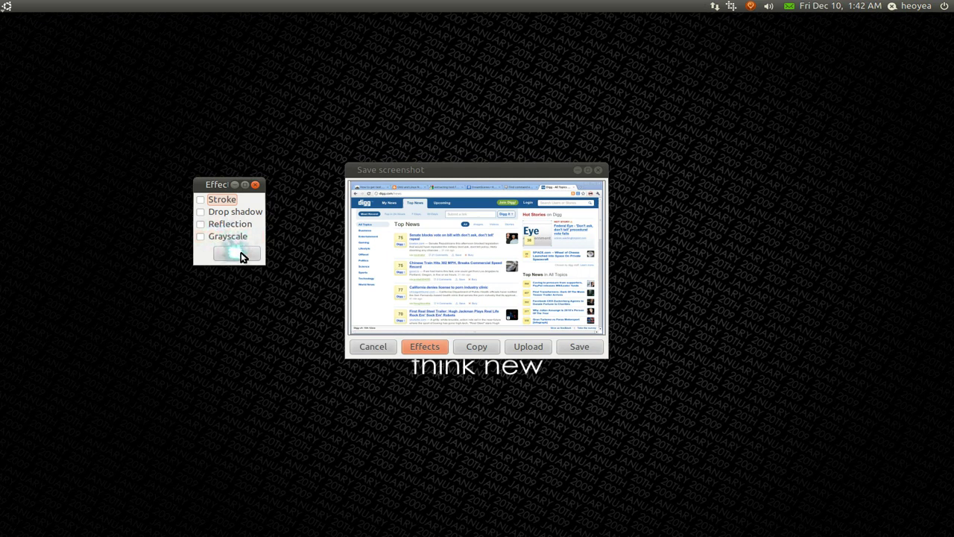
click(200, 237)
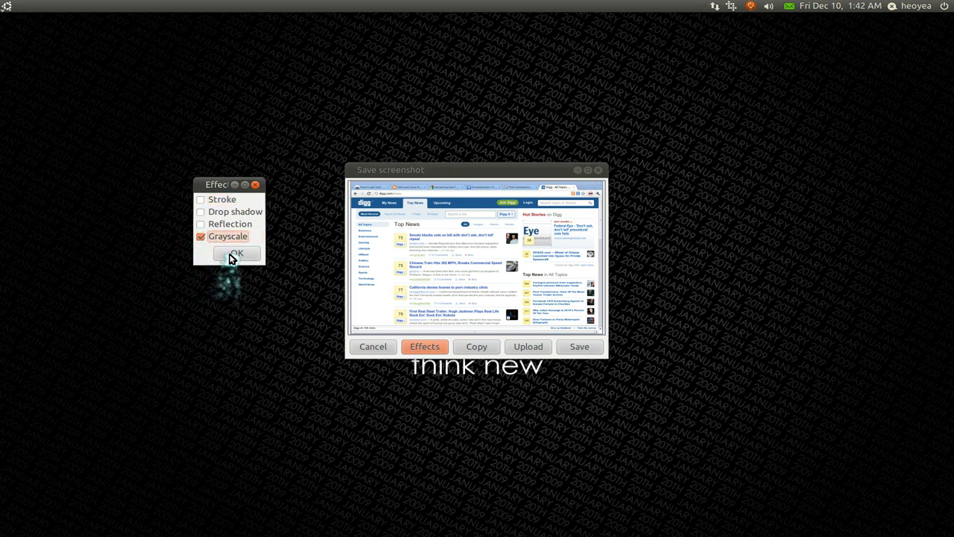
click(235, 253)
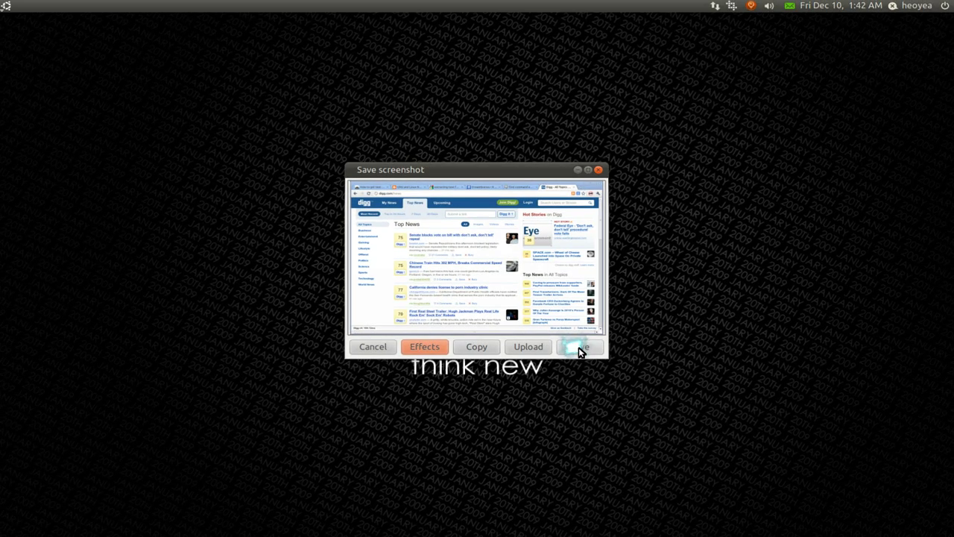
Save the grayscale capture as Screenshot.png on the Desktop, open it to check, then close it
click(579, 347)
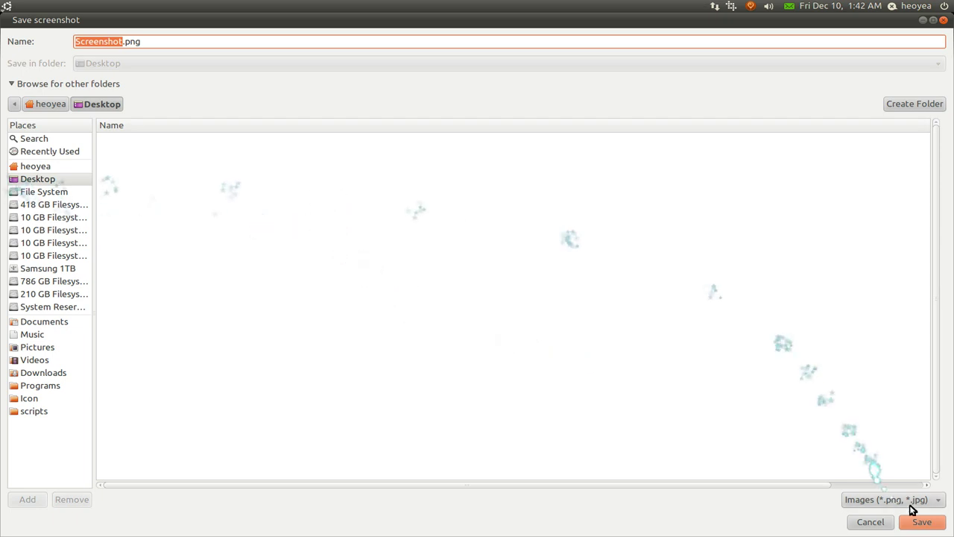
click(928, 524)
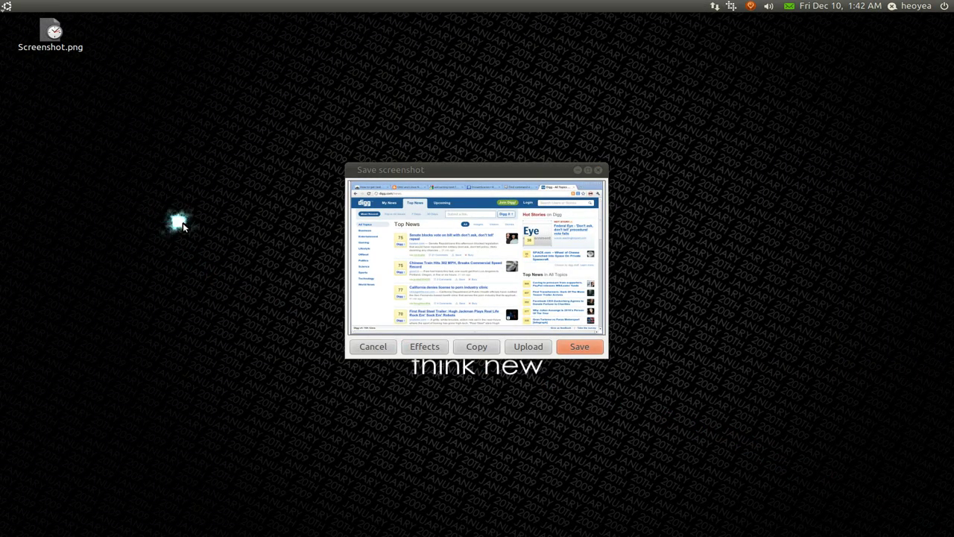
double_click(54, 38)
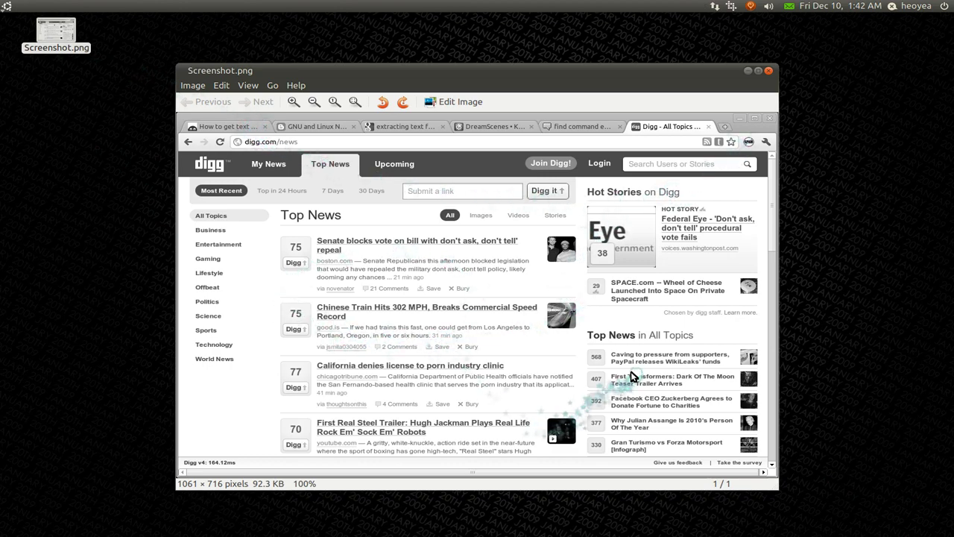
click(767, 71)
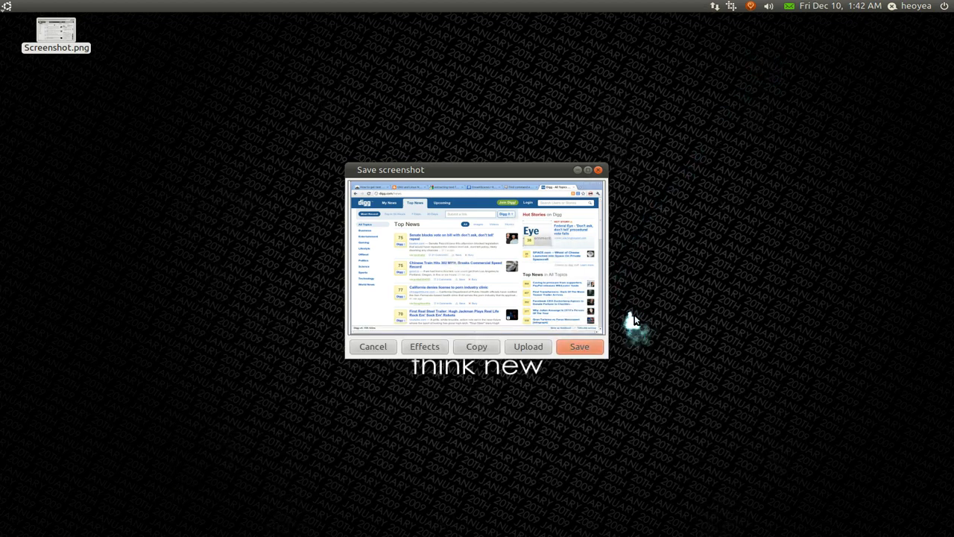
Upload the Digg capture with ImageShack chosen as the hosting service
click(525, 347)
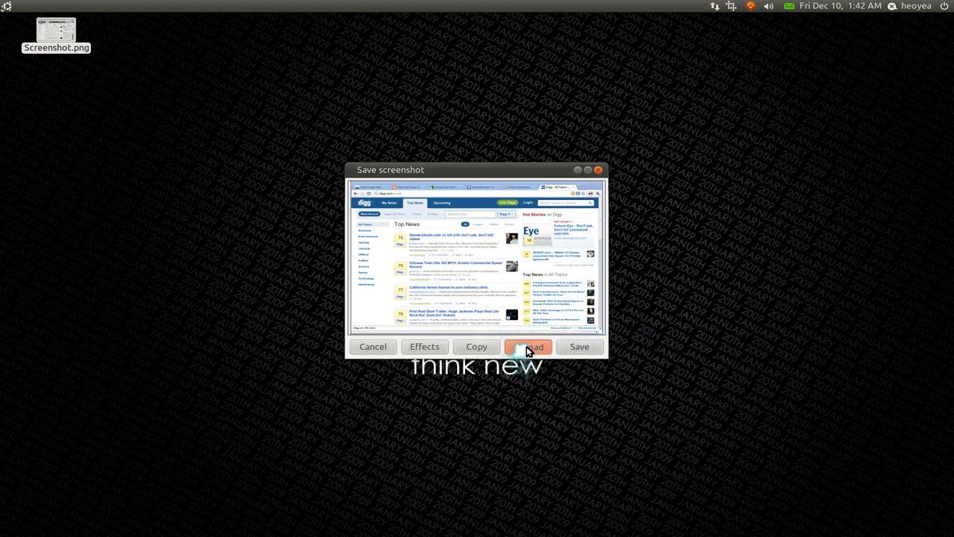
drag(467, 229, 730, 149)
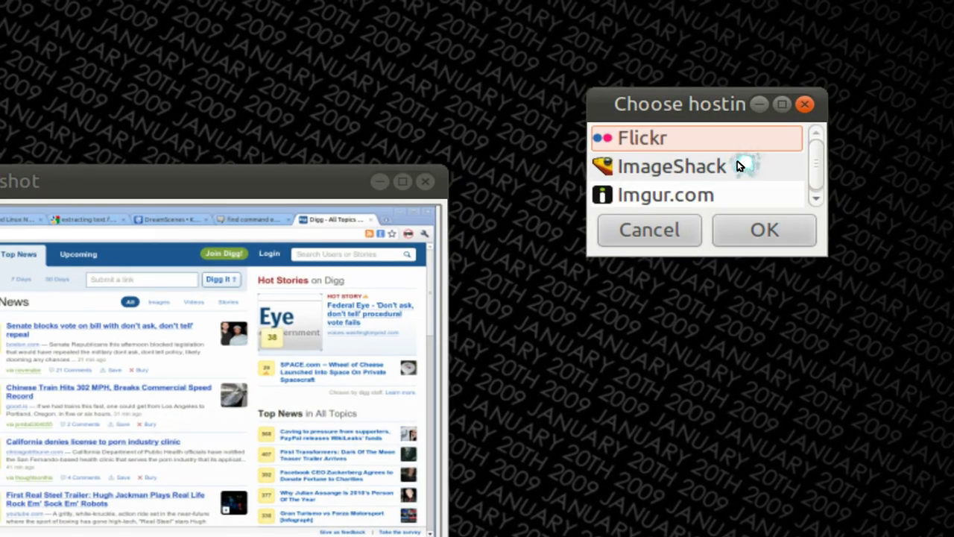
click(737, 165)
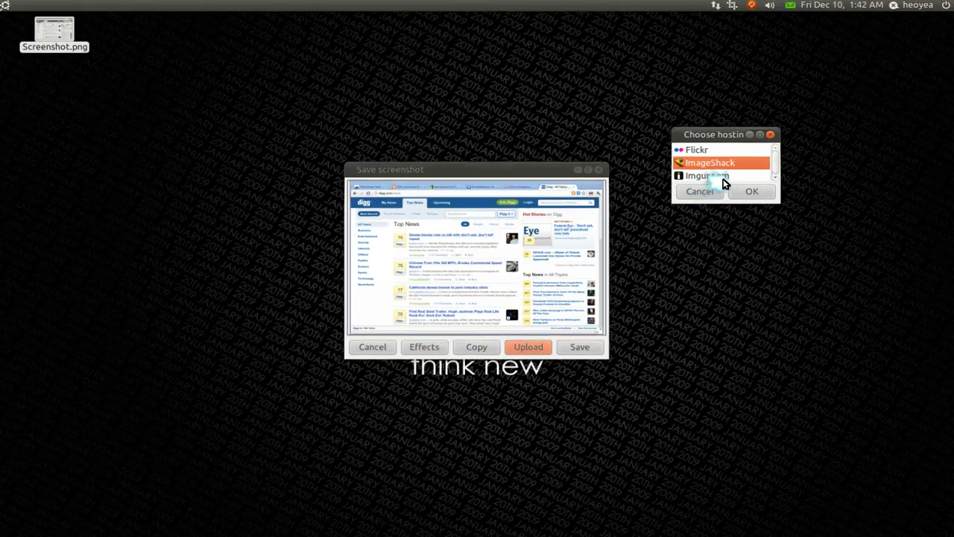
click(784, 207)
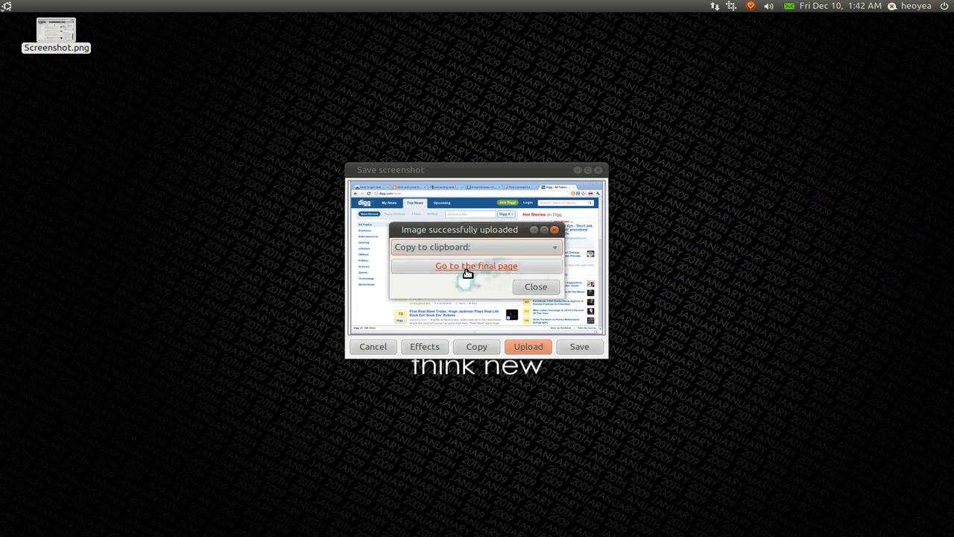
Open the uploaded image's ImageShack page at full size, close that tab, and dismiss the success message
click(468, 269)
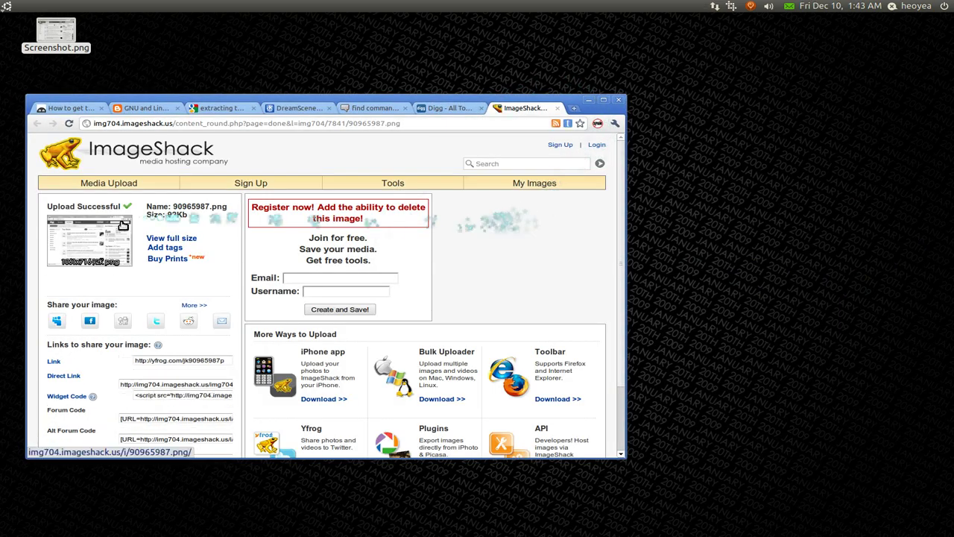
click(153, 237)
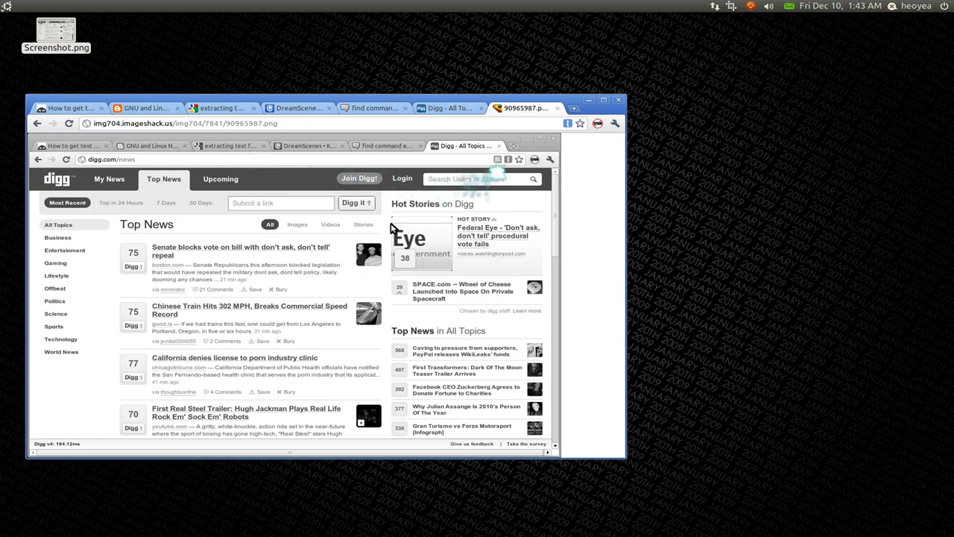
key(ctrl+w)
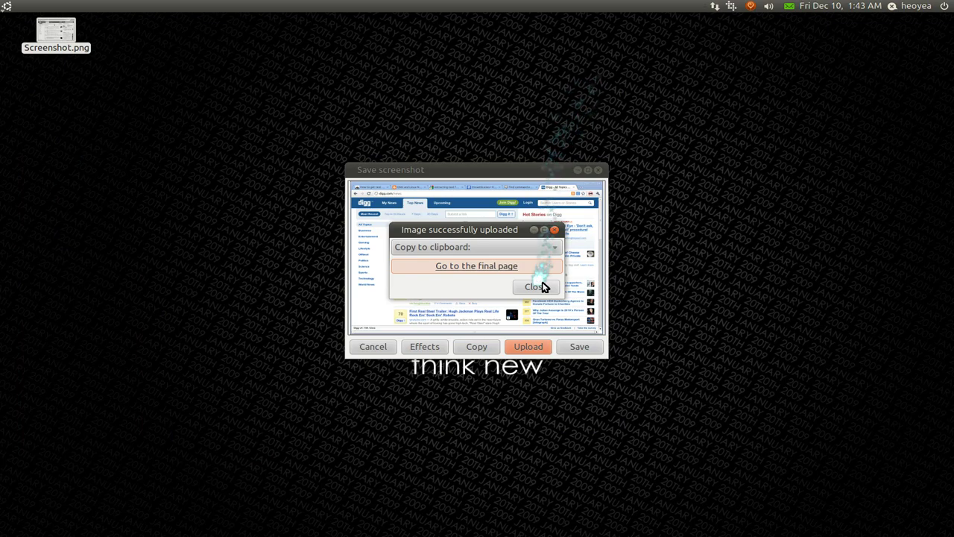
click(541, 281)
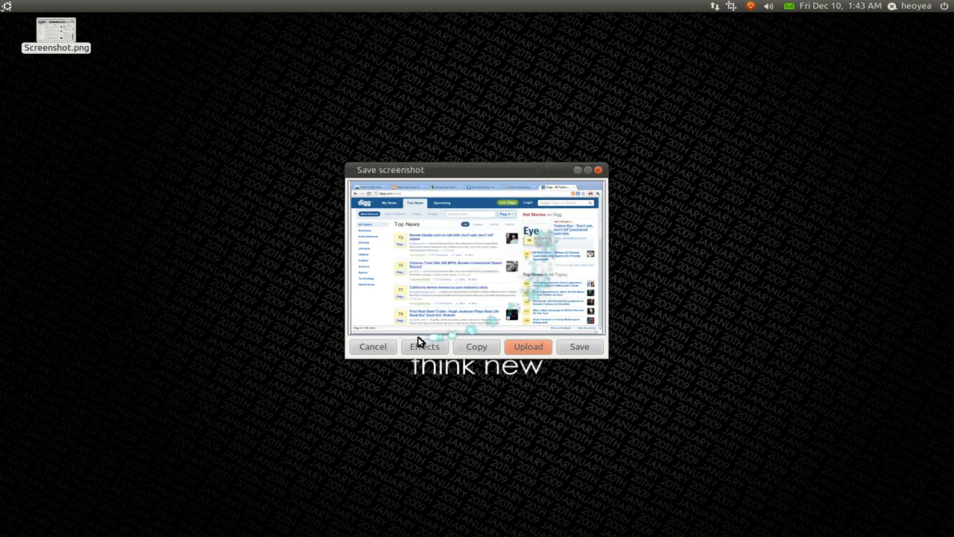
Discard the capture preview and delete Screenshot.png from the desktop
click(379, 346)
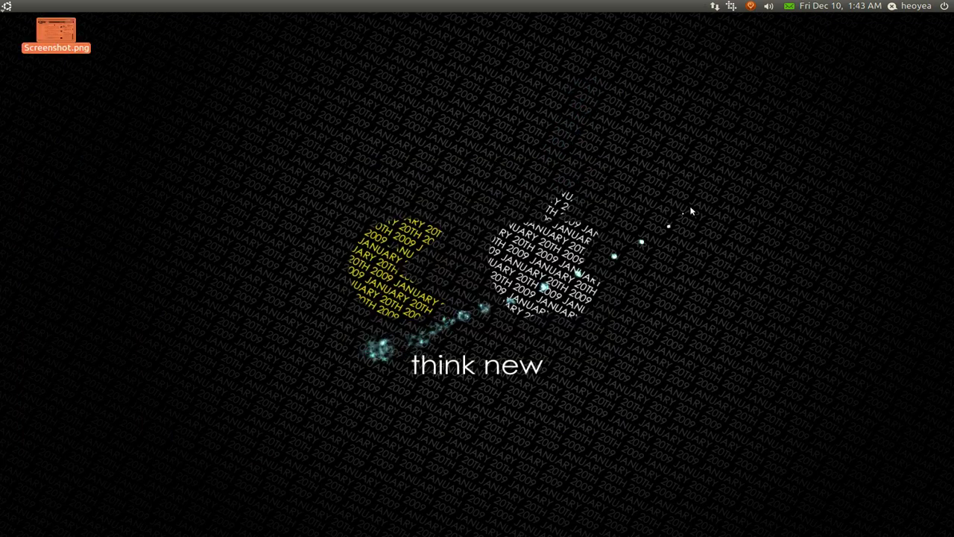
click(734, 6)
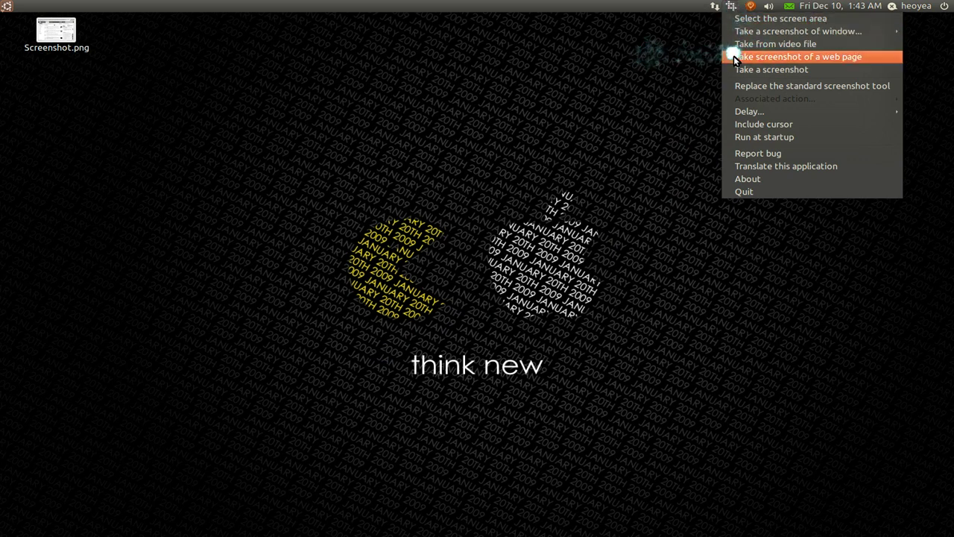
click(693, 60)
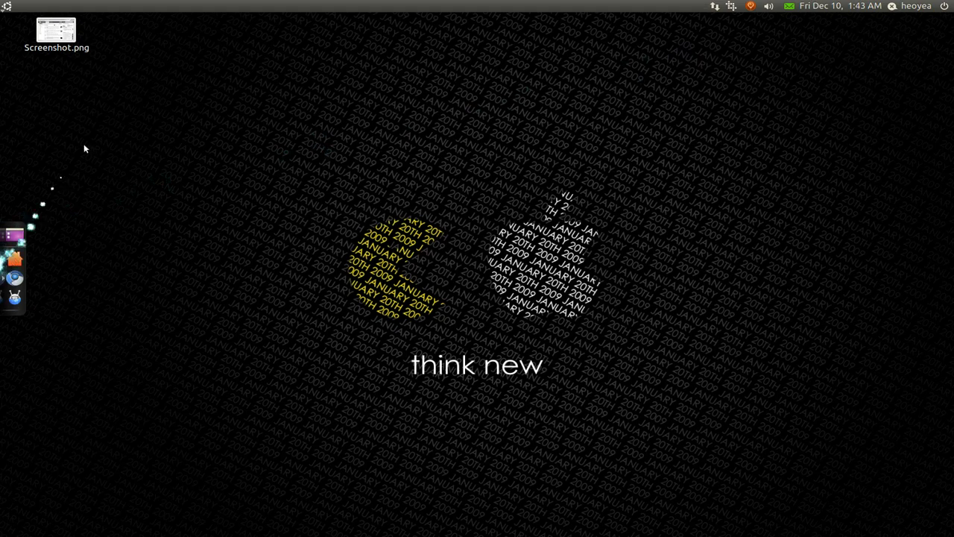
click(53, 31)
key(Delete)
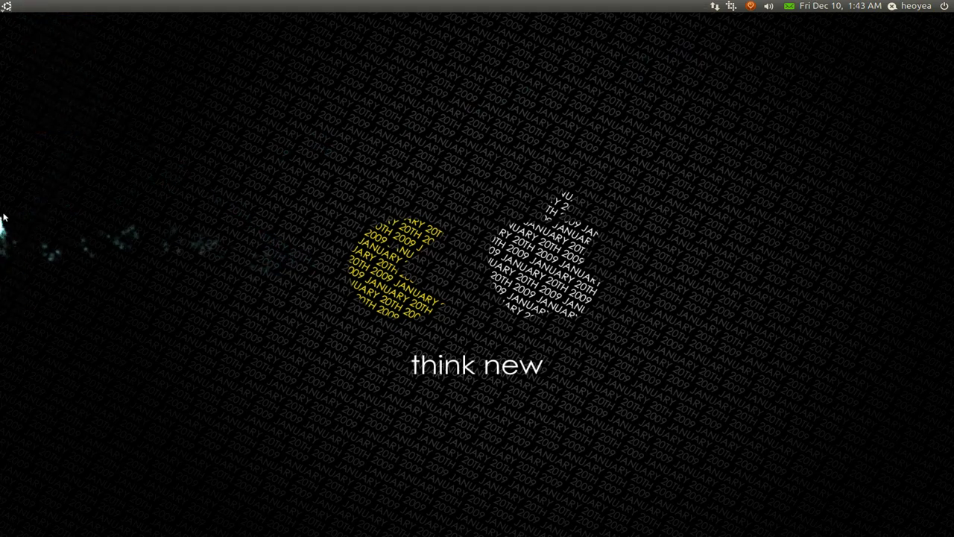
Return to Chrome and open the 'Chinese Train Hits 302 MPH' article from Digg
mouse_move(2, 256)
click(14, 277)
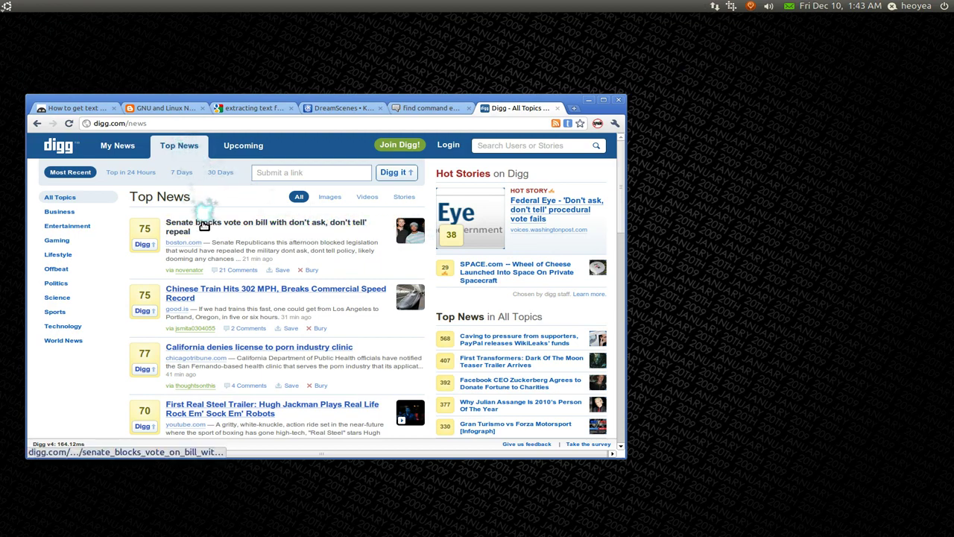
click(208, 291)
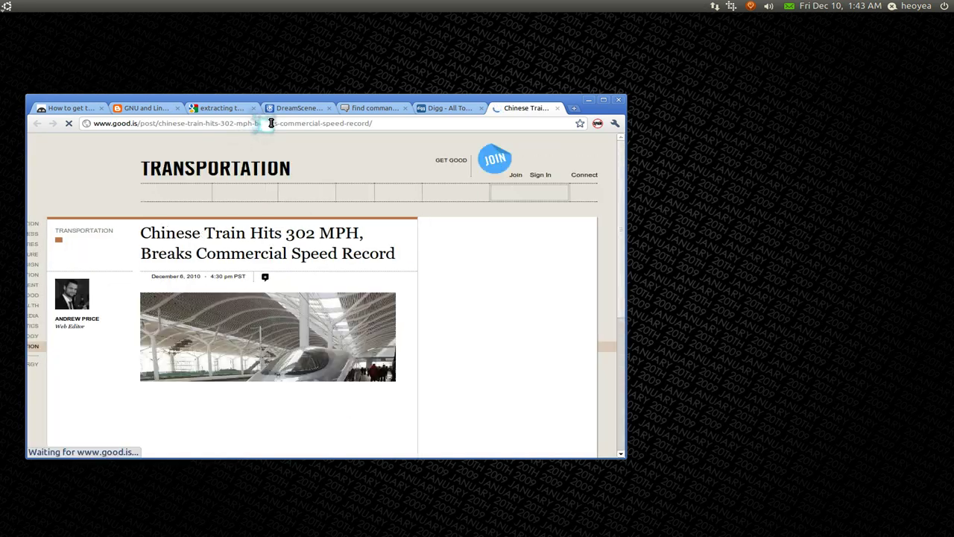
Copy the article's web address from the address bar
click(271, 123)
right_click(273, 124)
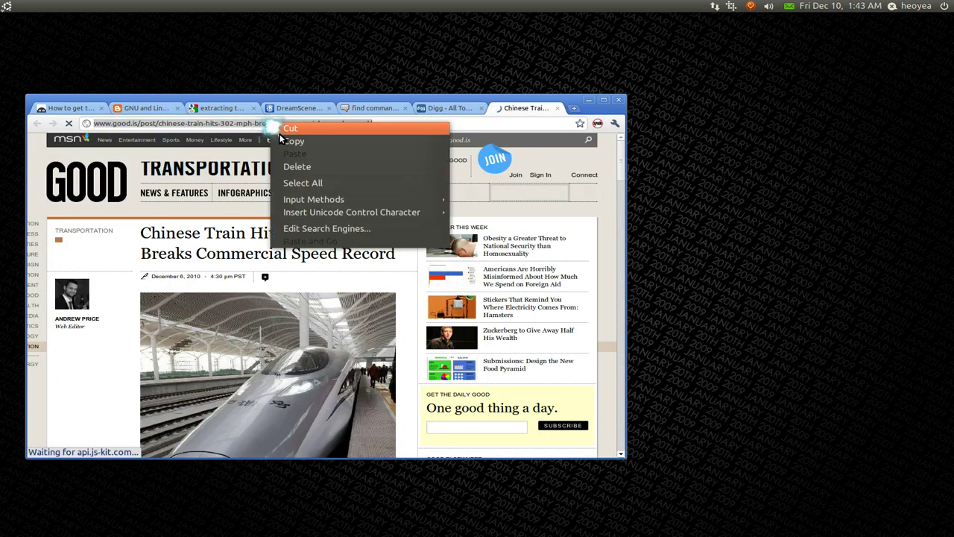
click(287, 140)
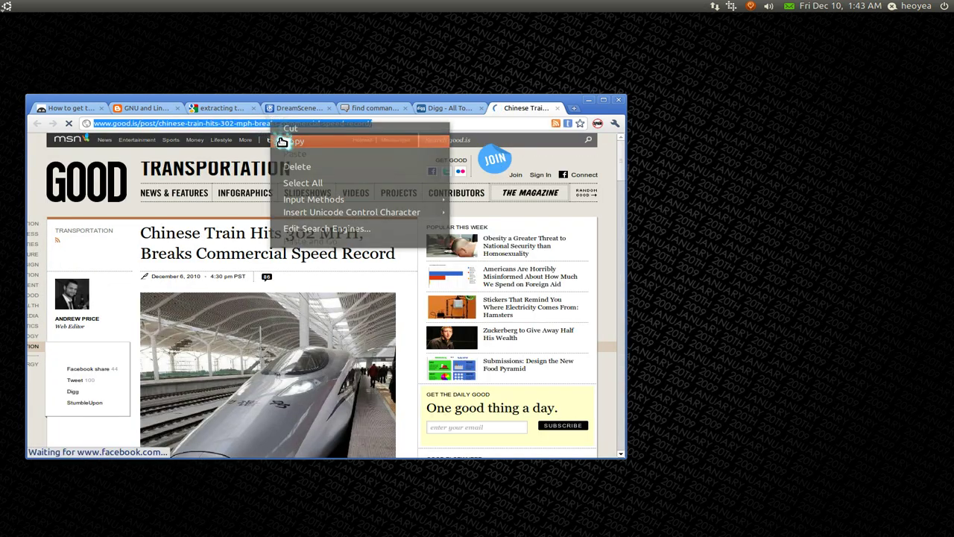
click(731, 7)
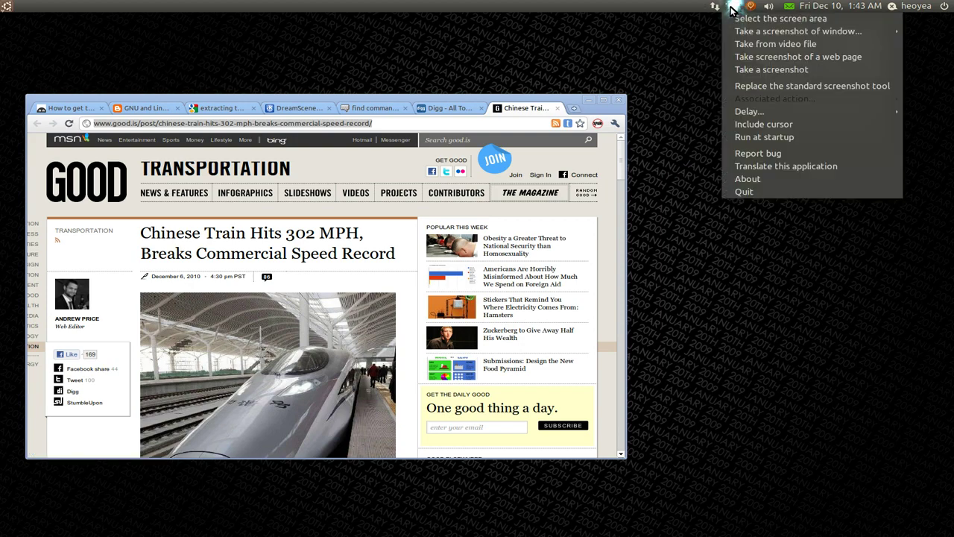
Start a web-page capture of the copied article address and reveal the 1160 × 665 preview
click(738, 57)
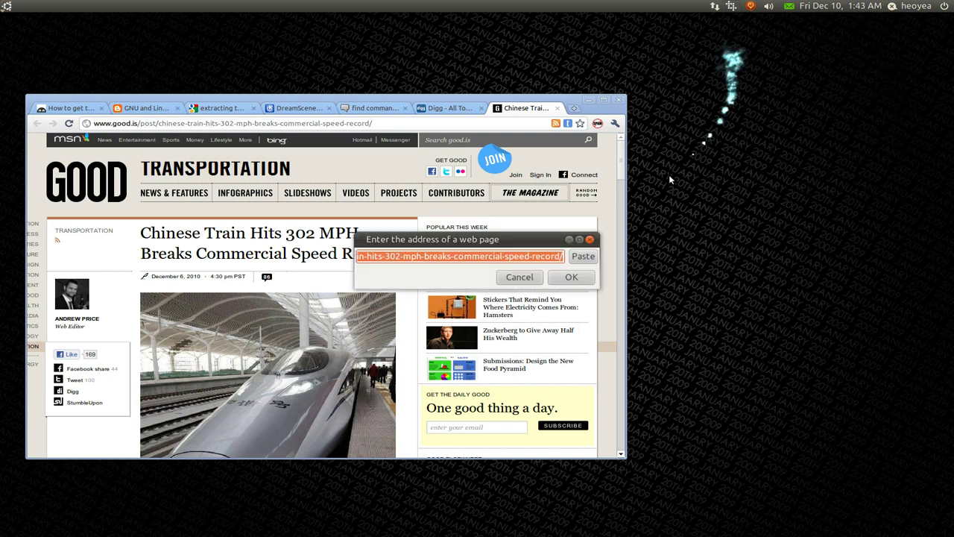
click(566, 278)
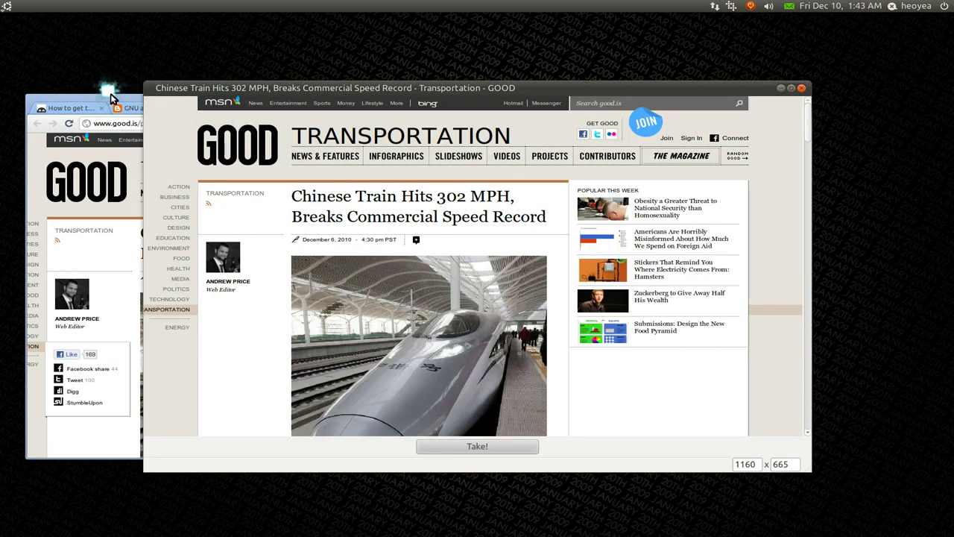
click(110, 97)
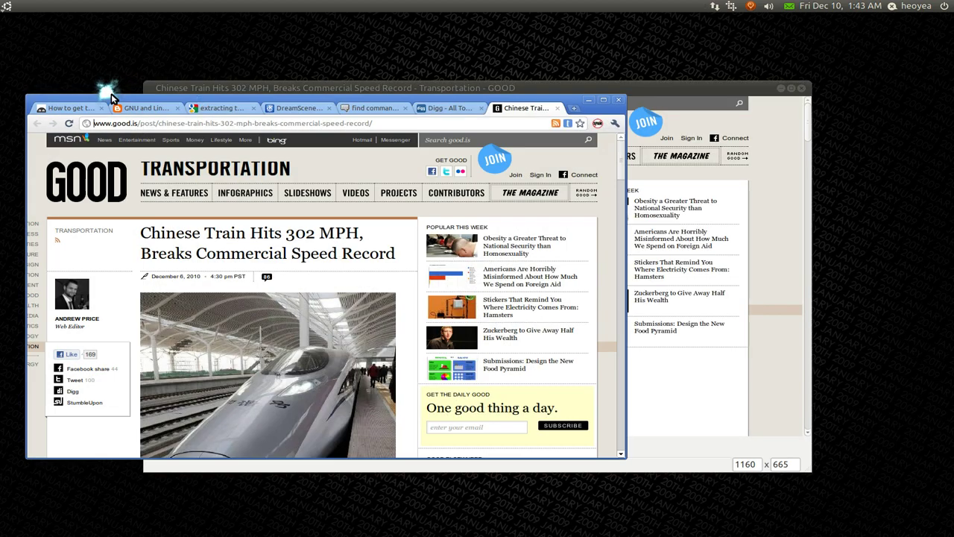
click(588, 99)
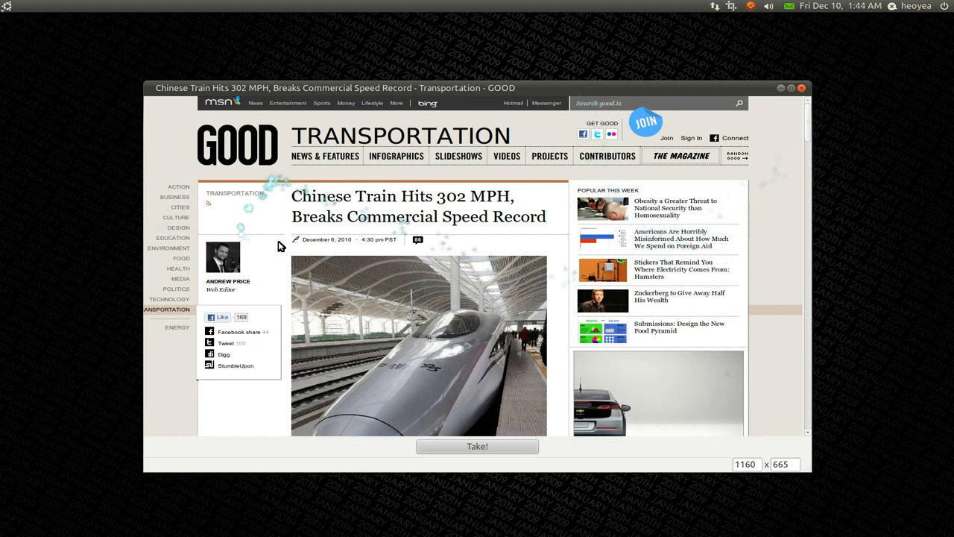
Scroll through the capture preview, then bring Chrome with the article back in front
scroll(810, 119, down, 20)
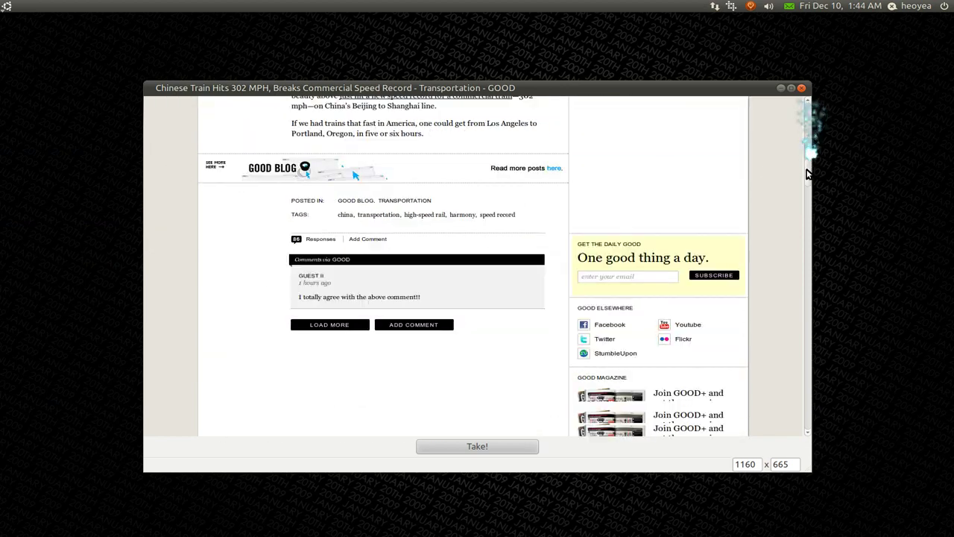
scroll(795, 298, up, 20)
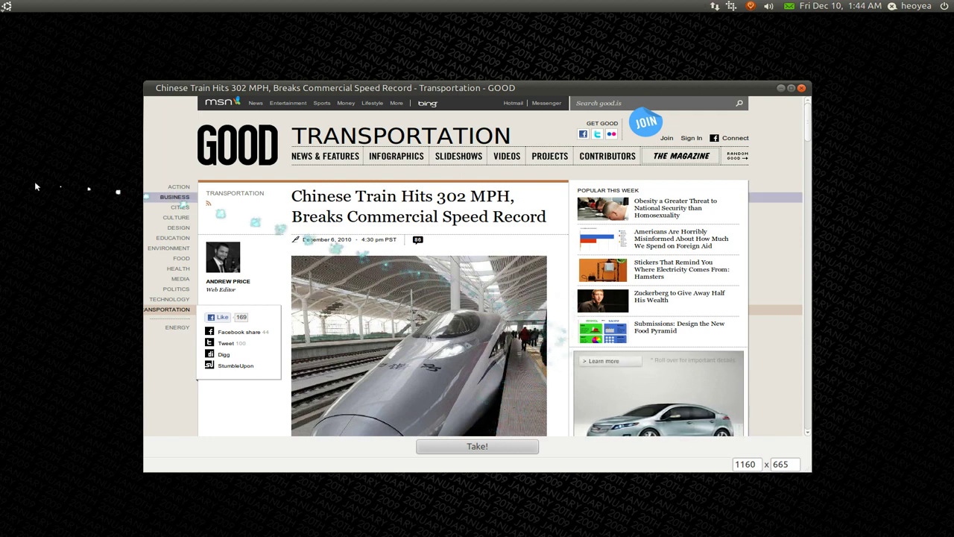
mouse_move(1, 259)
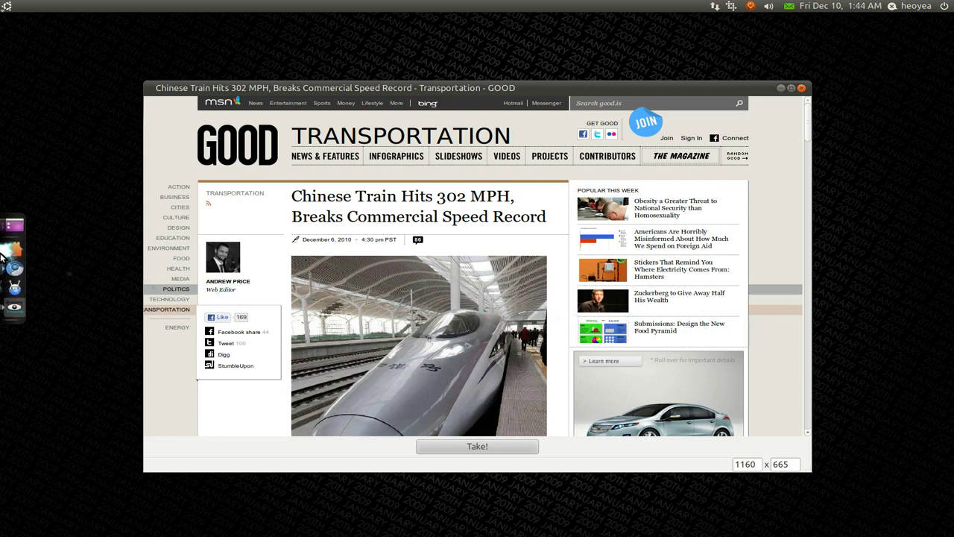
click(14, 273)
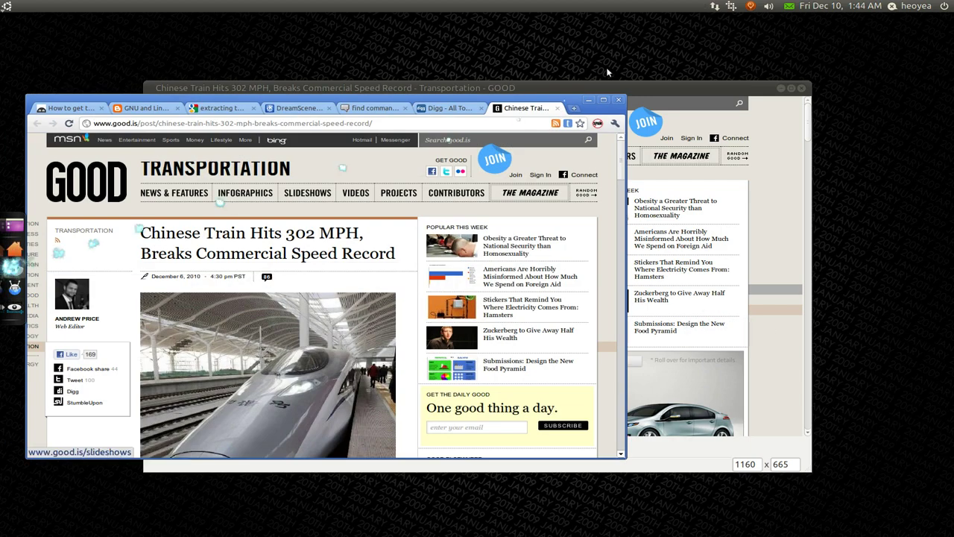
Capture a selected screen area of the train article, discard it unsaved, and return to Chrome
click(731, 6)
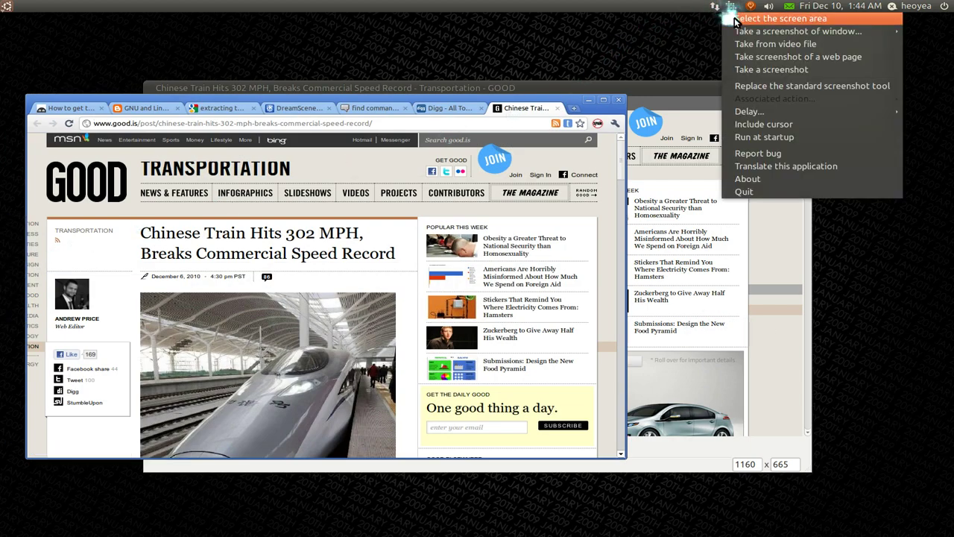
click(735, 19)
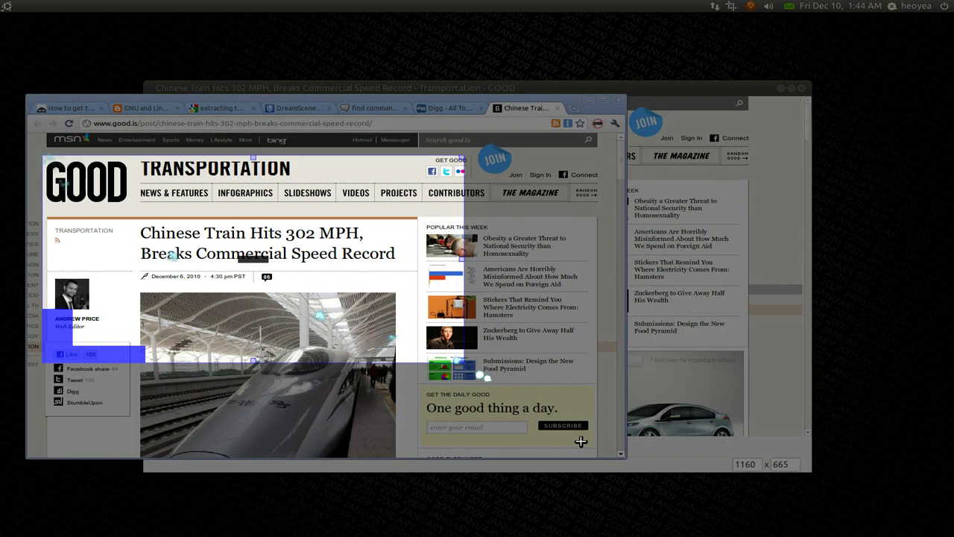
drag(581, 442, 580, 441)
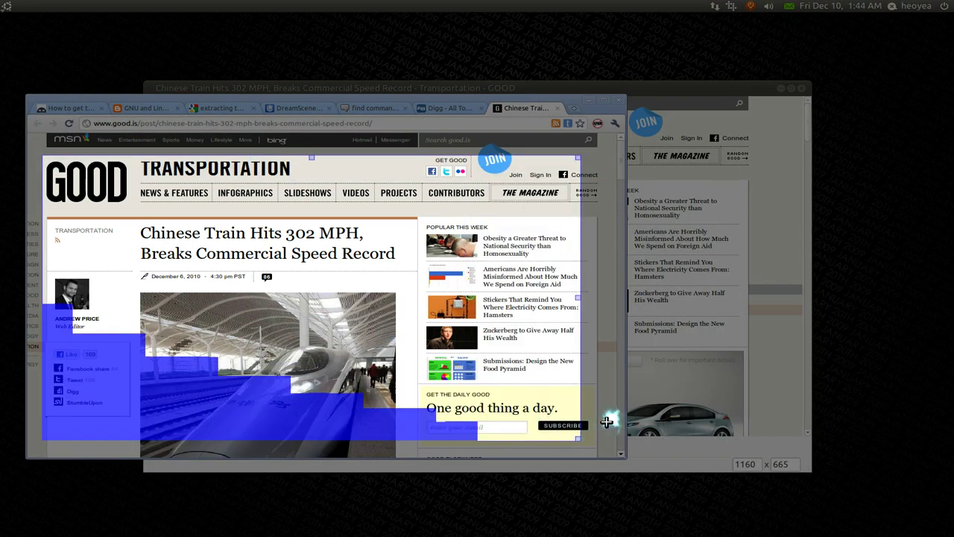
drag(607, 422, 607, 424)
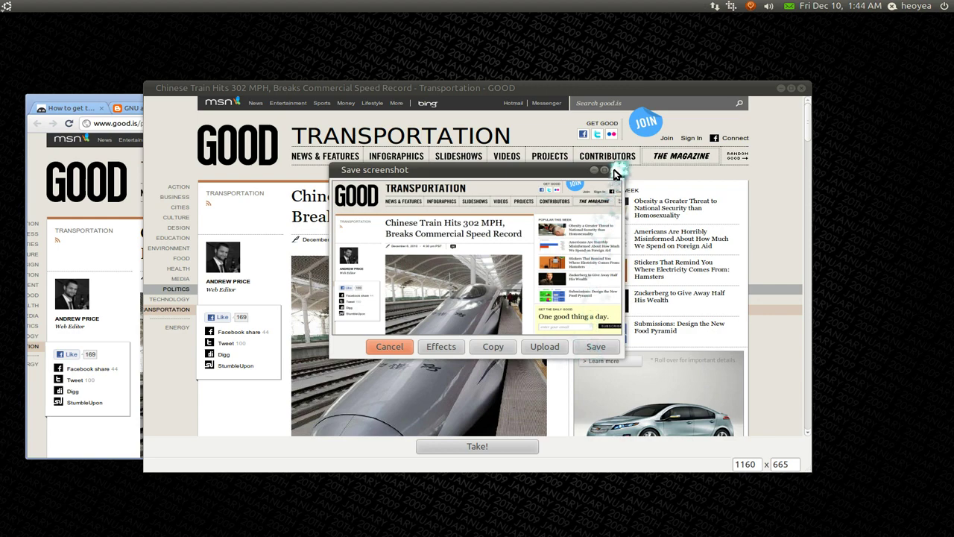
click(391, 347)
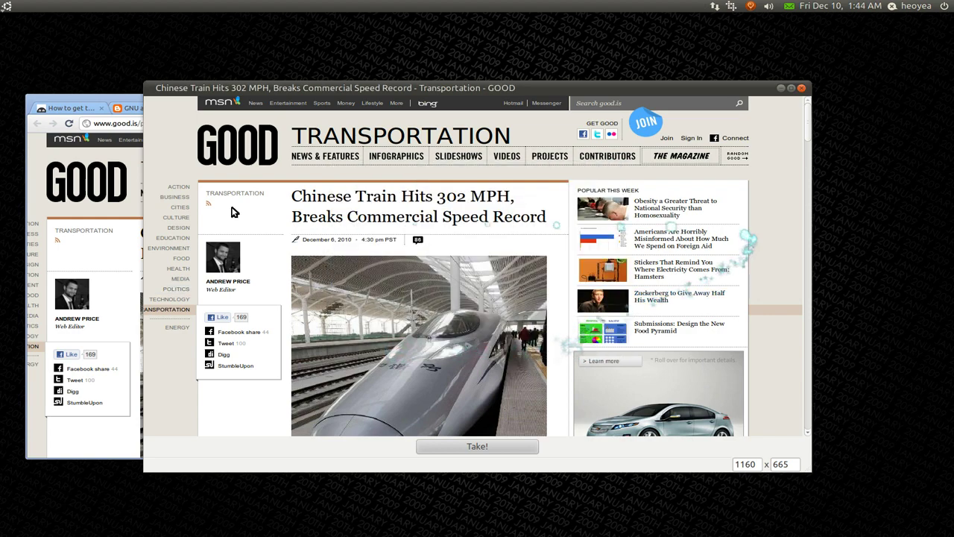
click(103, 97)
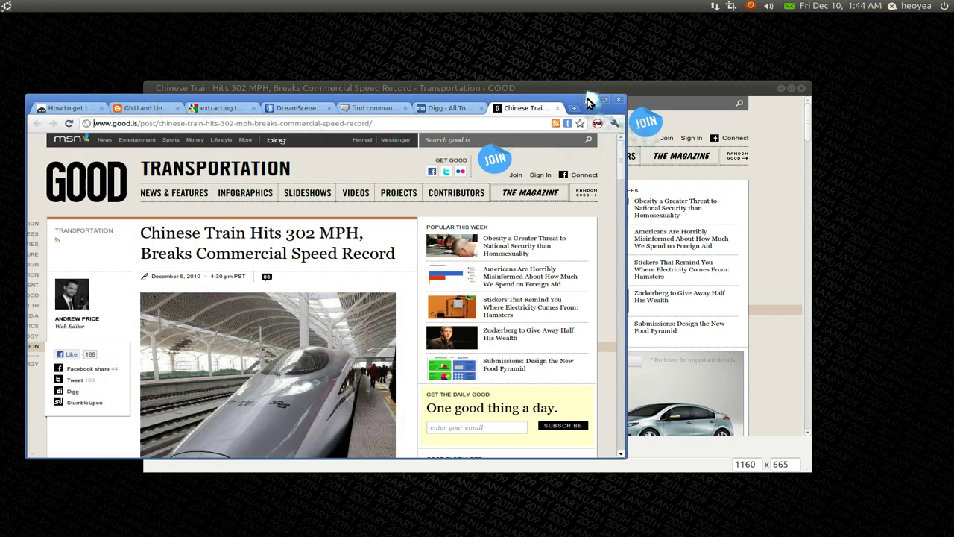
Take the full web-page capture of the train article, discard it unsaved, and close the preview
click(589, 100)
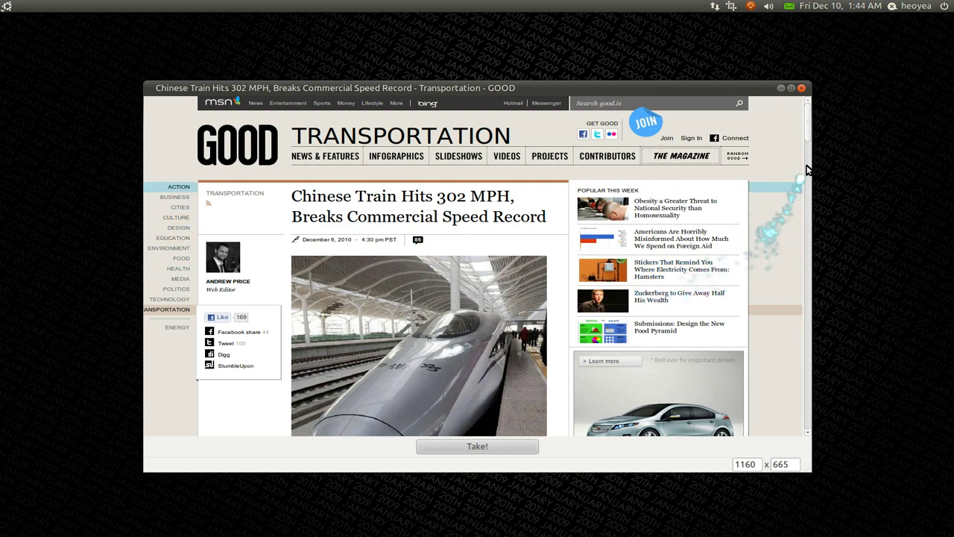
click(474, 445)
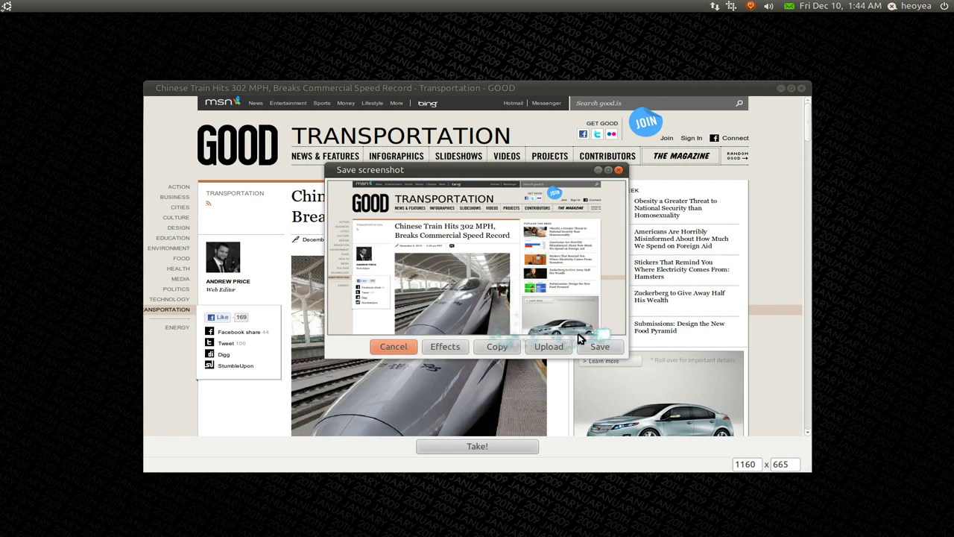
click(406, 345)
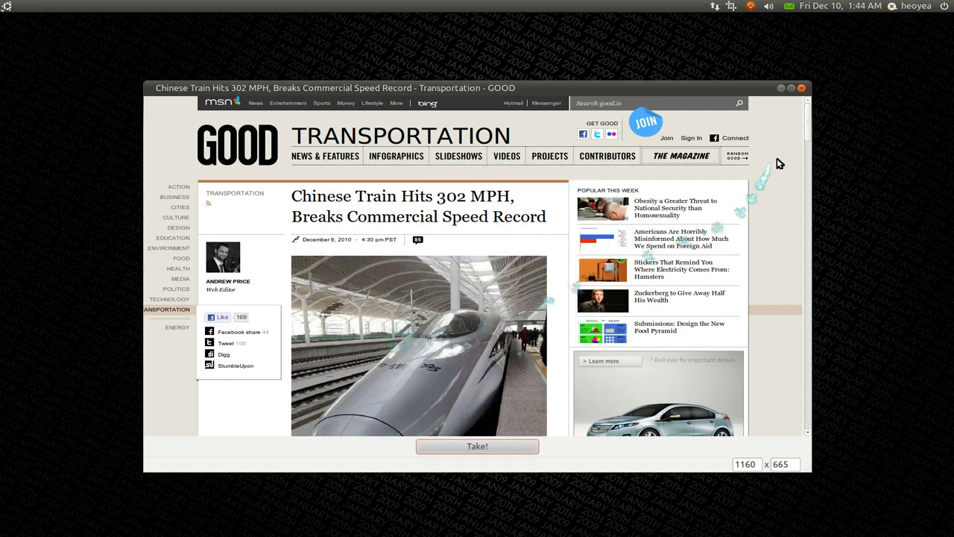
click(801, 89)
Open Nanoshot's tray menu and dismiss it, leaving the bare 'think new' desktop
click(734, 7)
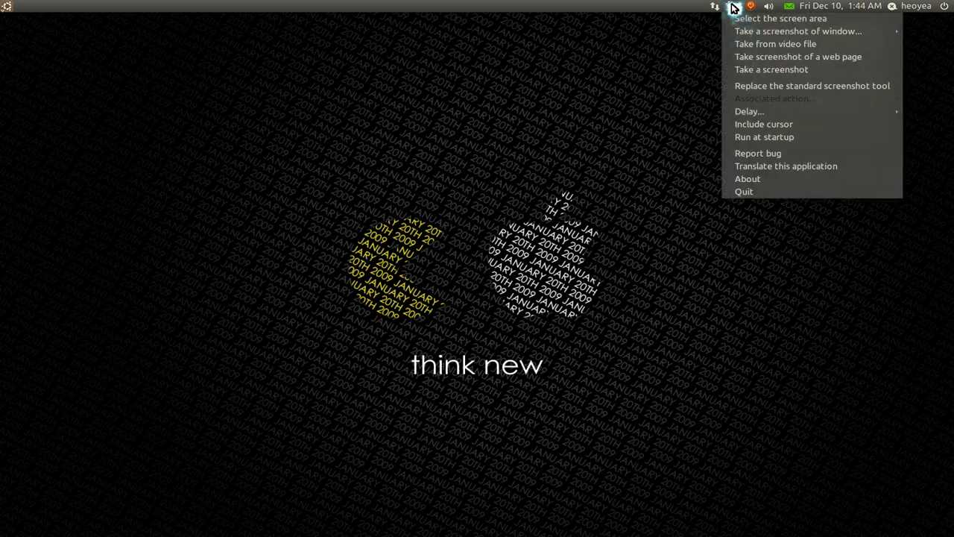
click(686, 51)
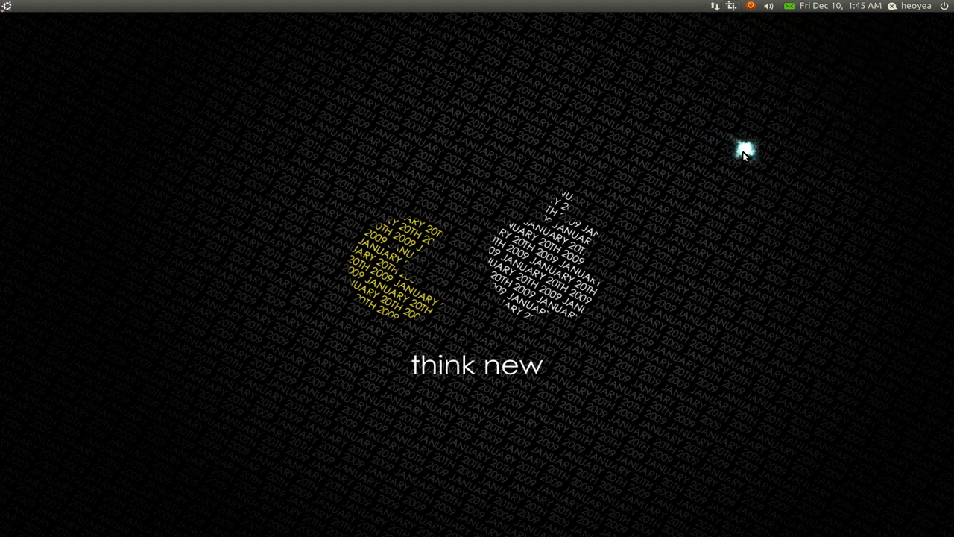